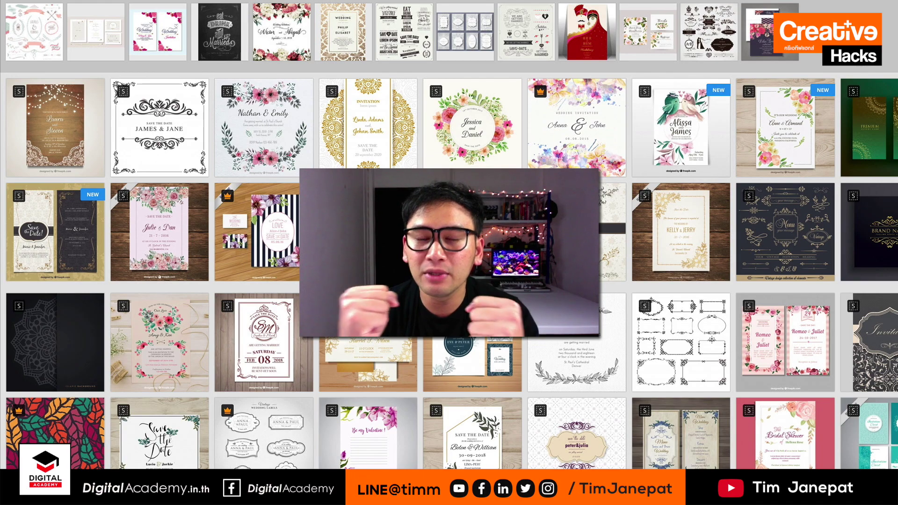
- Scroll through the Freepik wedding invitation results to browse the designs
scroll(375, 92, "up", 5)
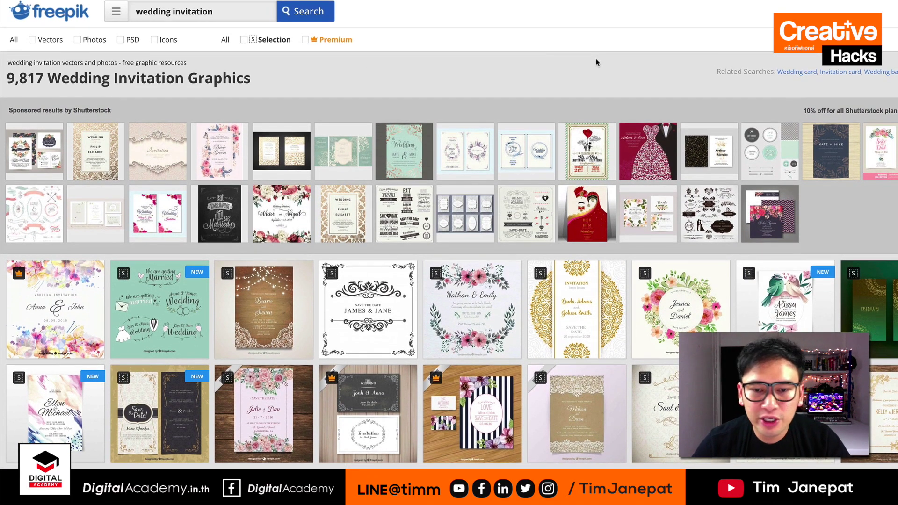
scroll(596, 58, "down", 3)
scroll(596, 62, "down", 3)
scroll(596, 62, "down", 1)
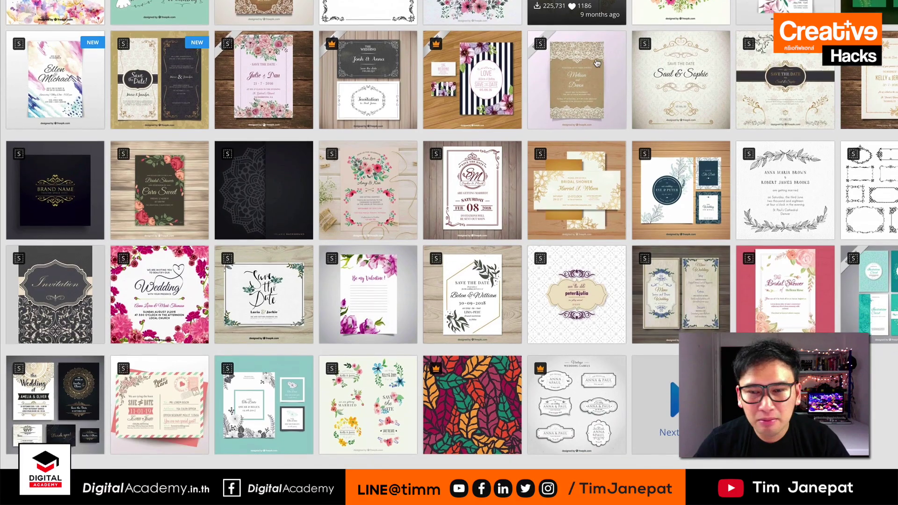
scroll(597, 63, "up", 5)
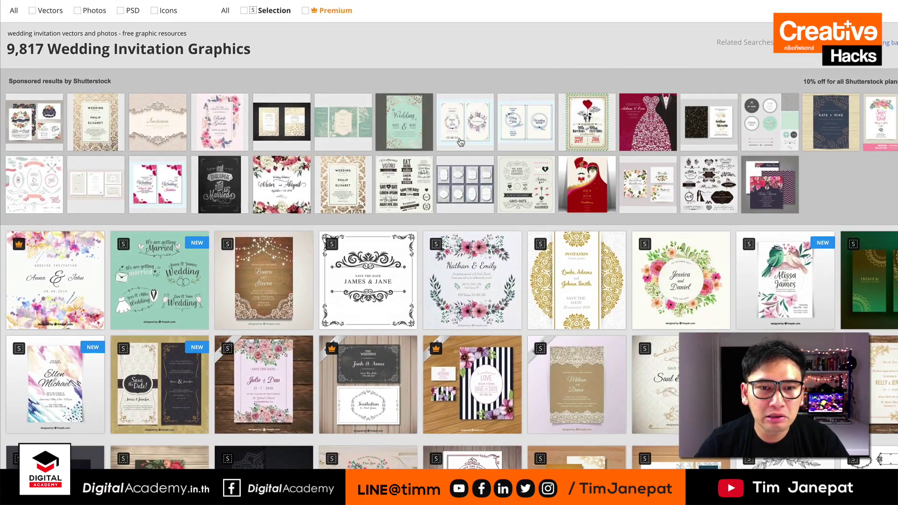
scroll(597, 62, "down", 2)
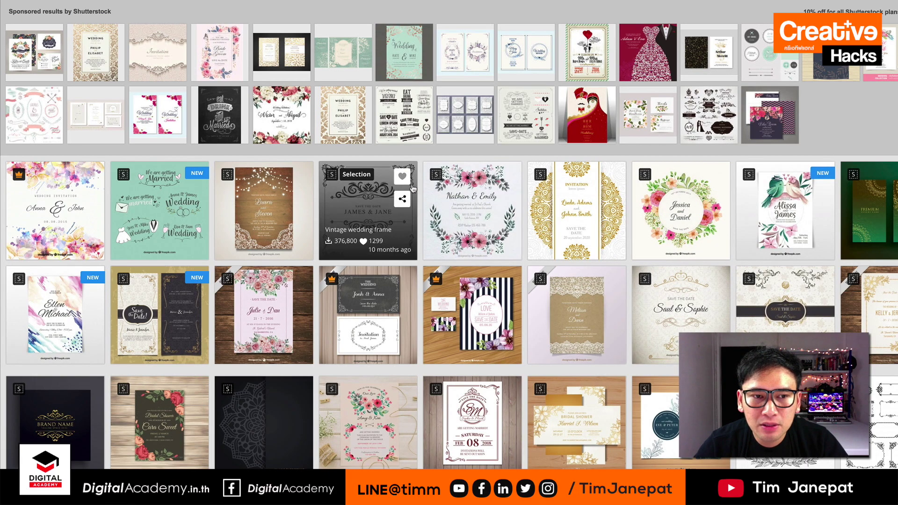
mouse_move(471, 281)
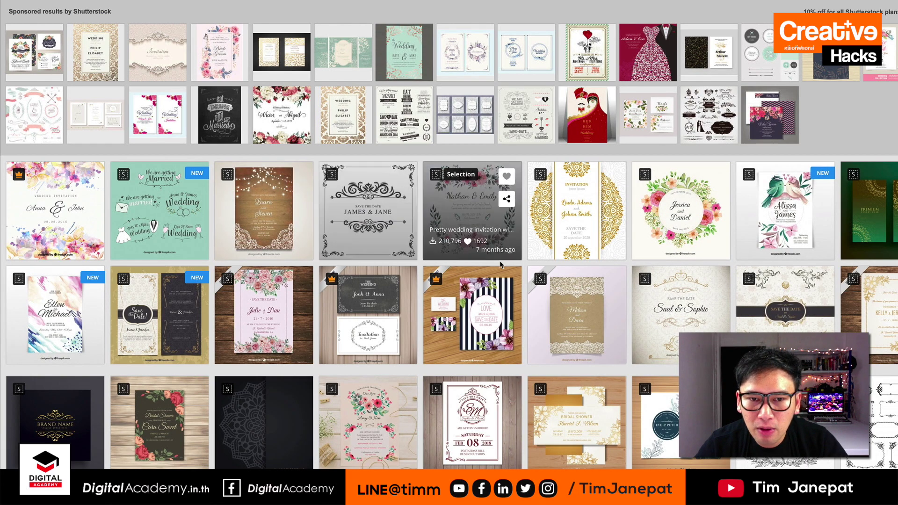
scroll(447, 281, "down", 4)
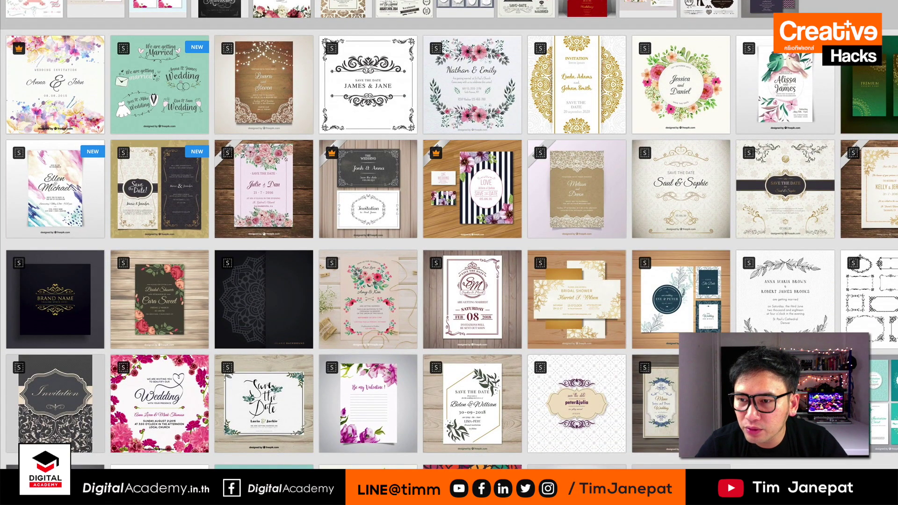
scroll(449, 234, "down", 5)
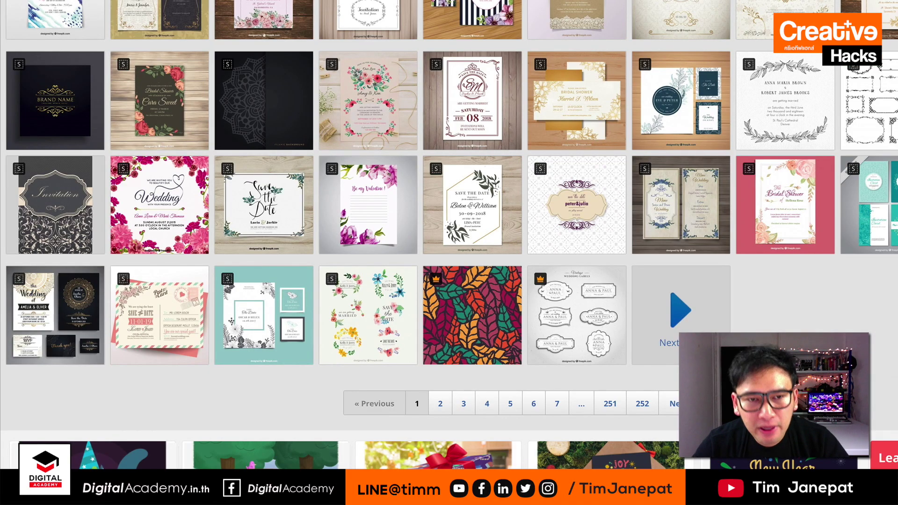
scroll(734, 216, "down", 3)
scroll(738, 218, "down", 2)
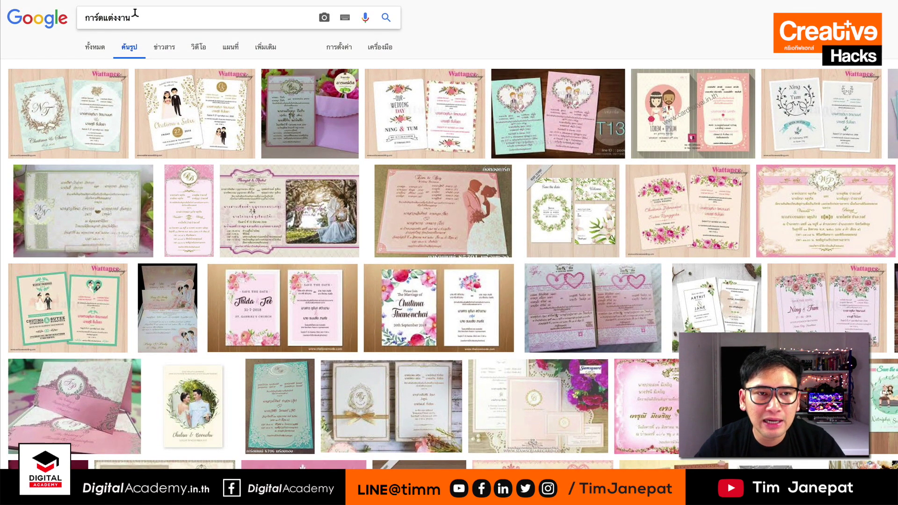
- Search Google Images for การ์ดแต่งงาน and preview the Wedding Day, Letter couple and pink invitation cards
key("Return")
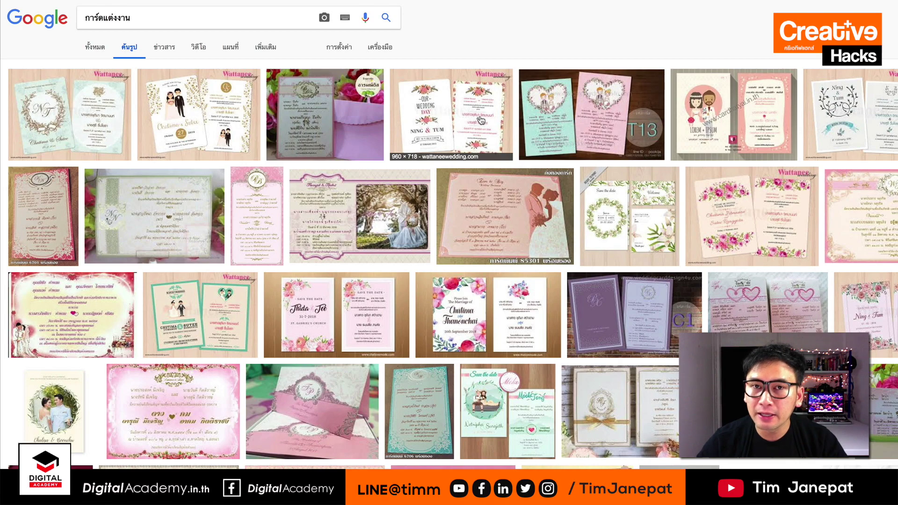
left_click(419, 113)
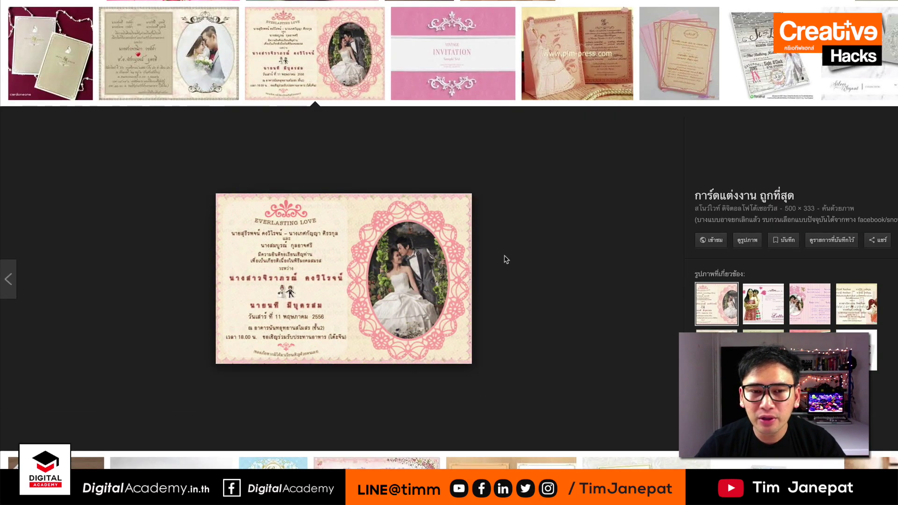
left_click(762, 311)
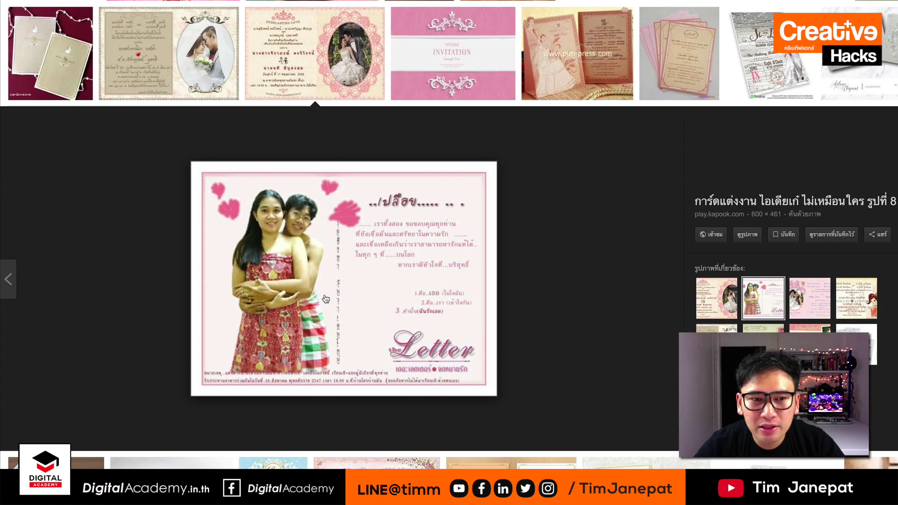
left_click(814, 298)
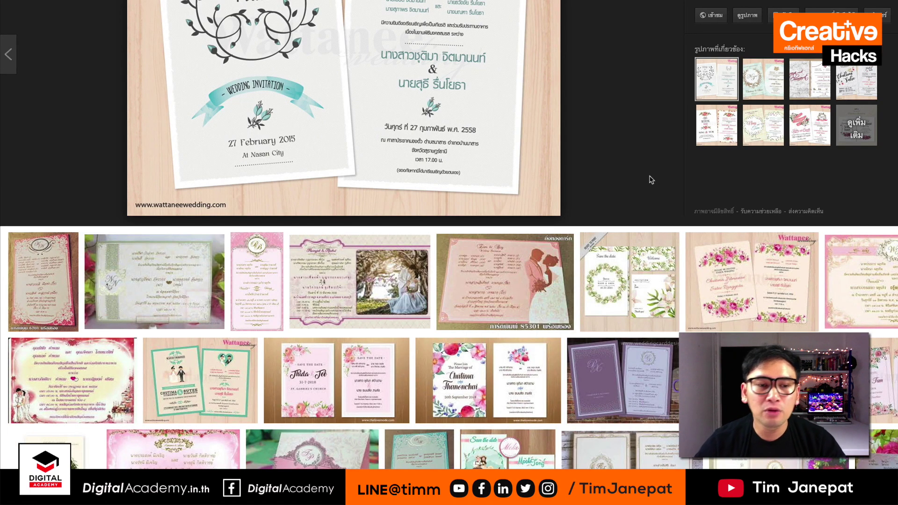
- Scroll further down the Thai wedding card image results
scroll(650, 177, "down", 5)
scroll(651, 178, "down", 2)
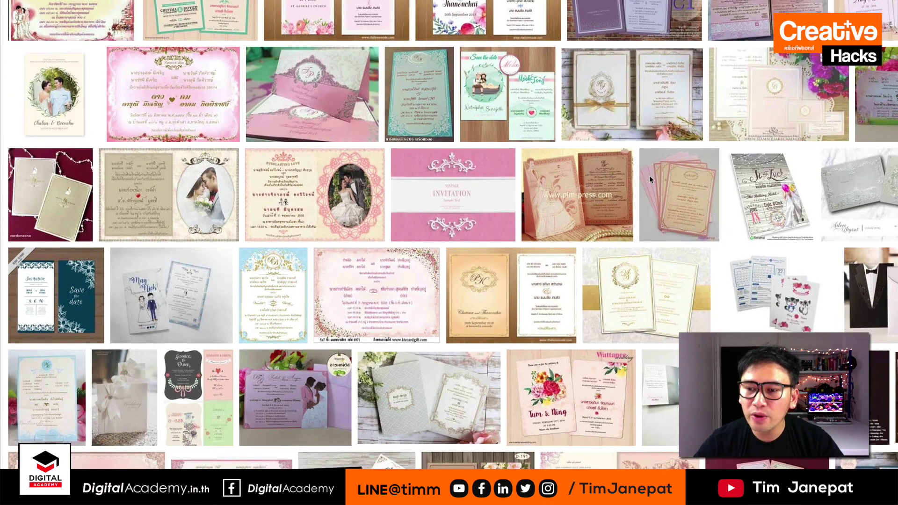
scroll(650, 178, "down", 2)
scroll(651, 181, "down", 3)
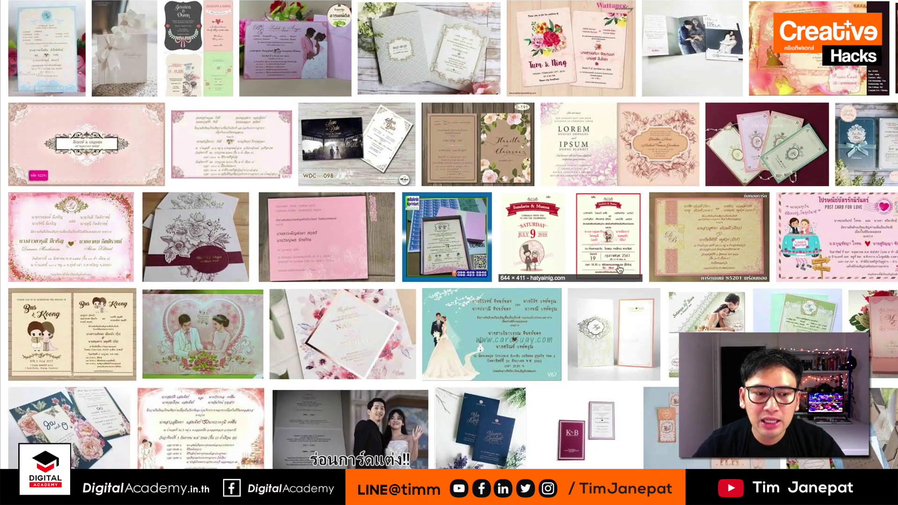
scroll(650, 181, "down", 3)
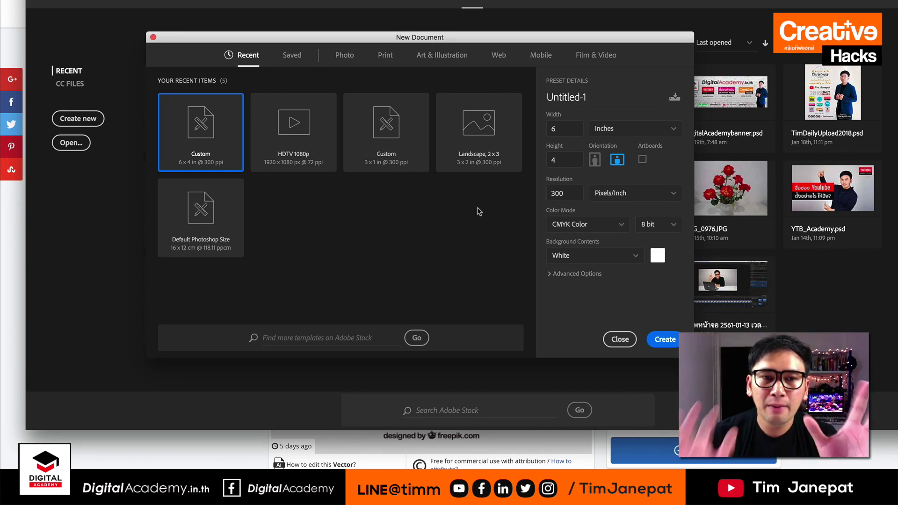
- Choose the Photo preset Landscape 4x6, keeping inches, 300 ppi and RGB Color mode
left_click(292, 55)
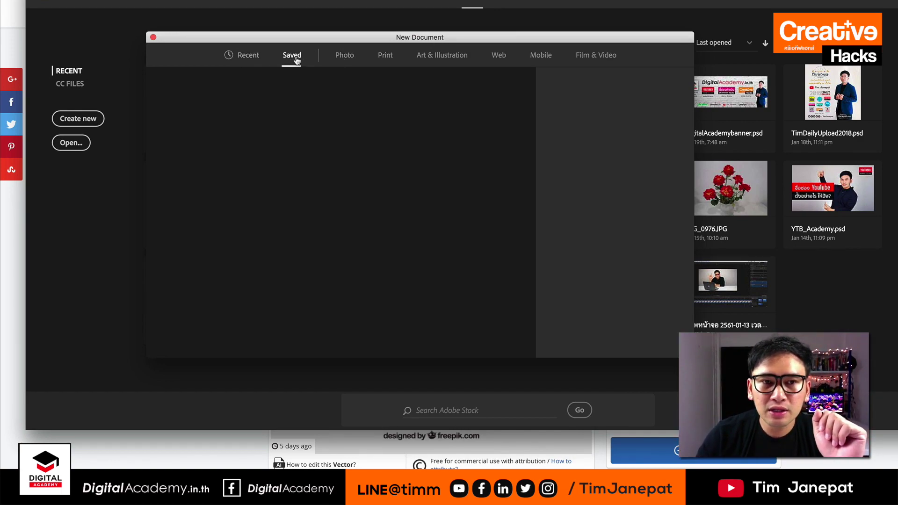
left_click(345, 56)
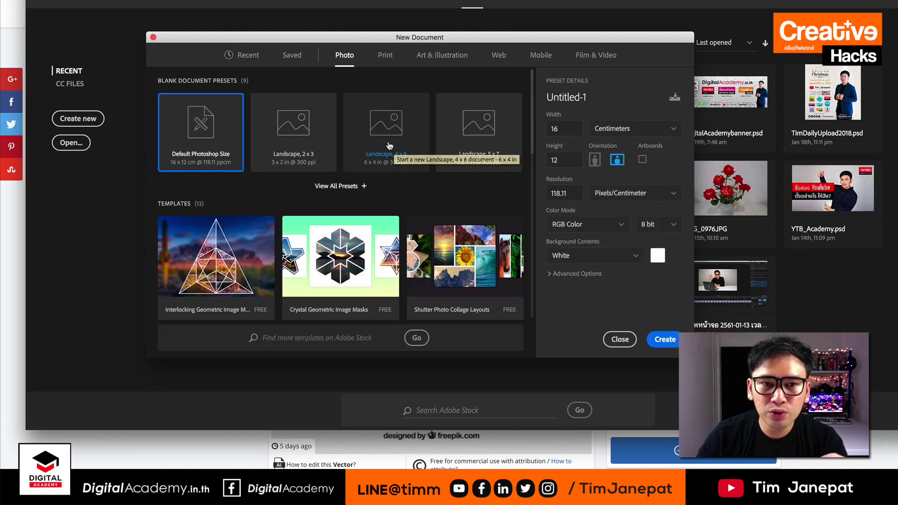
left_click(390, 146)
left_click(559, 127)
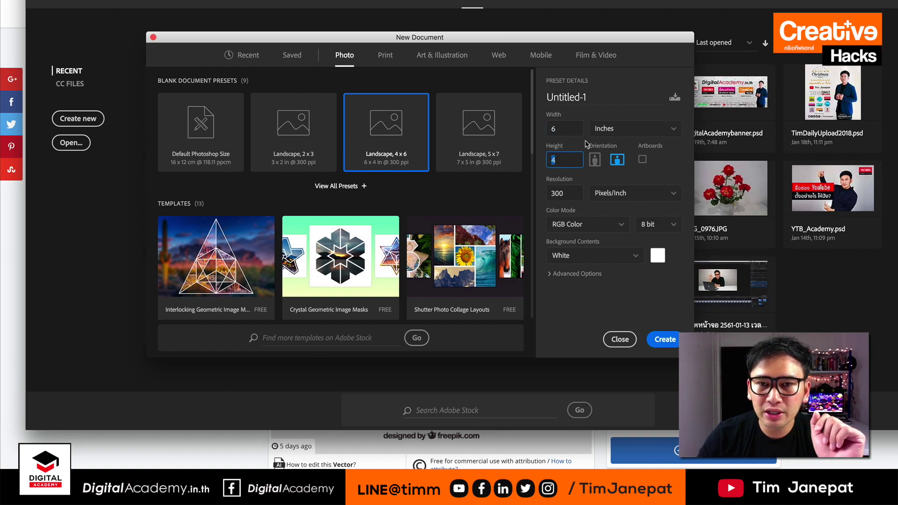
left_click(621, 131)
left_click(587, 226)
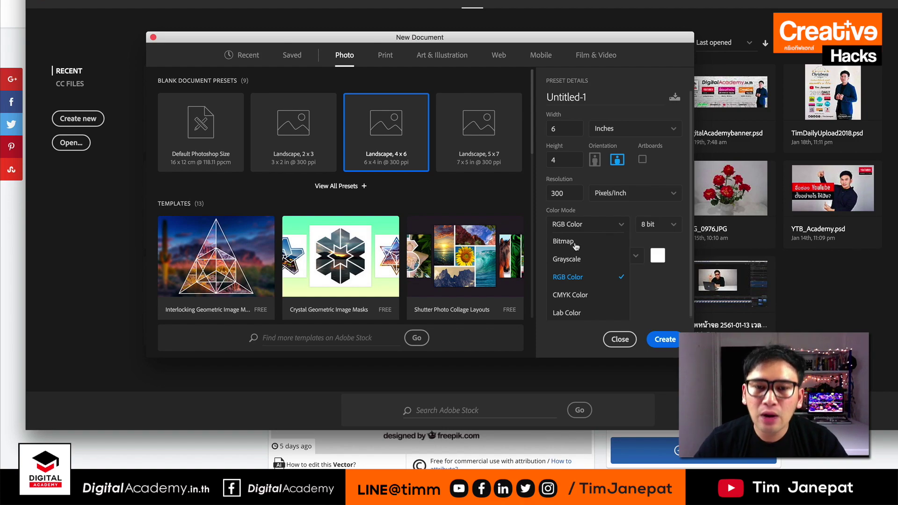
left_click(622, 279)
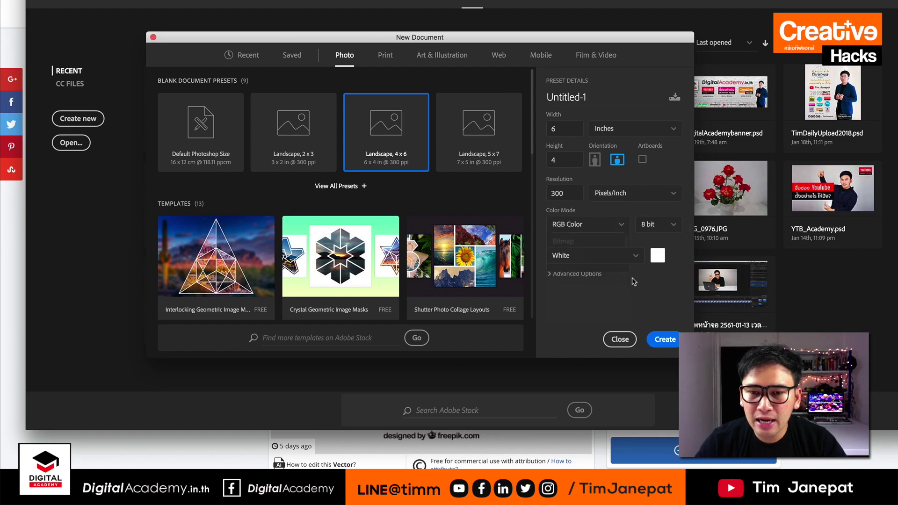
left_click(602, 225)
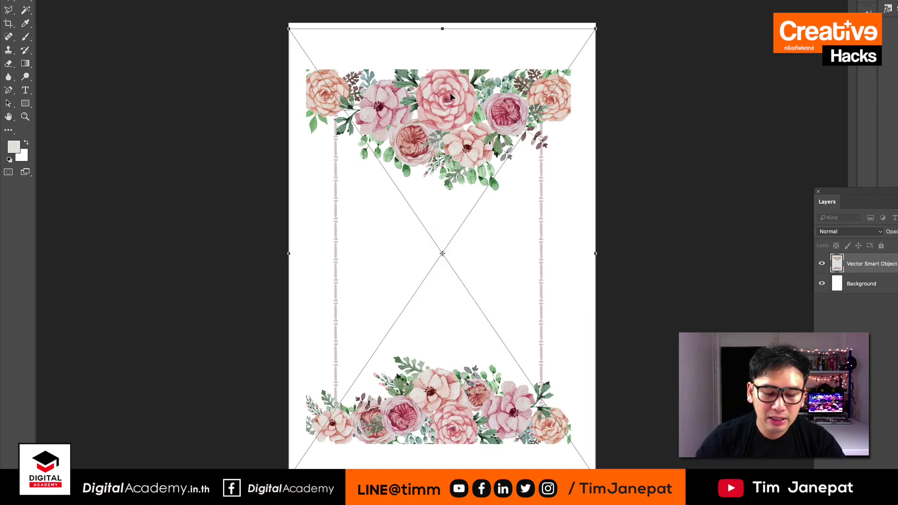
- Enlarge the floral frame artwork past the canvas edges and commit it
key("ctrl+minus")
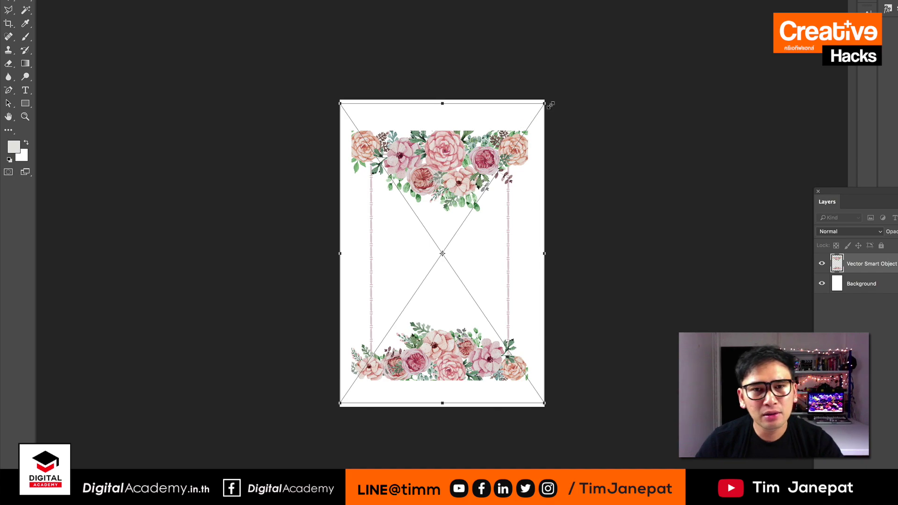
left_click_drag(546, 101, 578, 56)
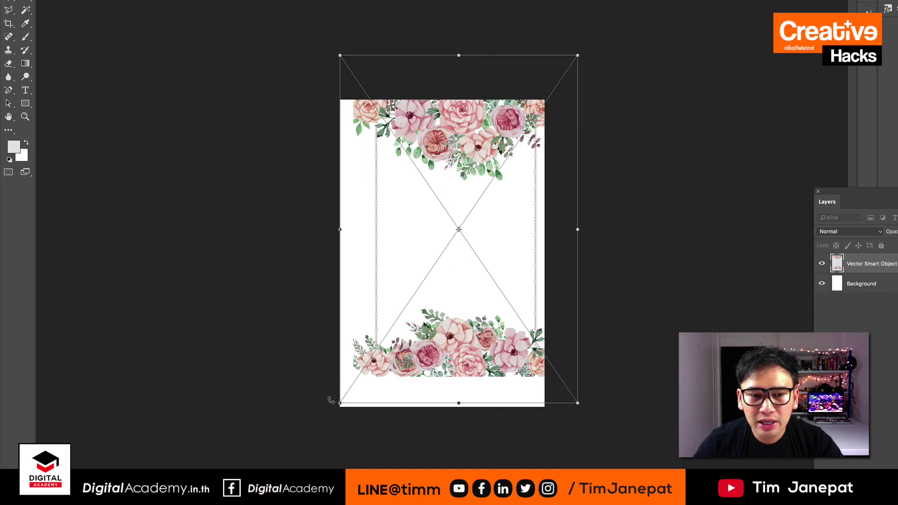
left_click_drag(340, 404, 322, 435)
left_click_drag(579, 56, 584, 53)
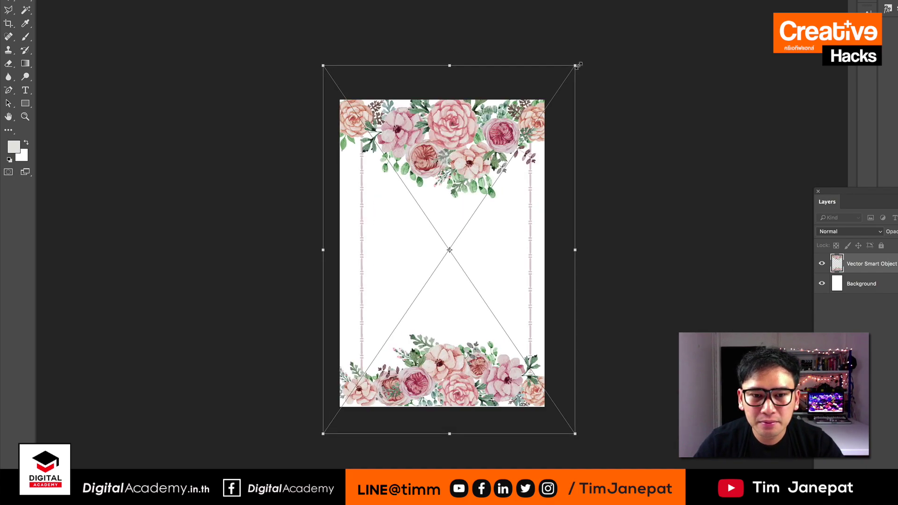
key("Return")
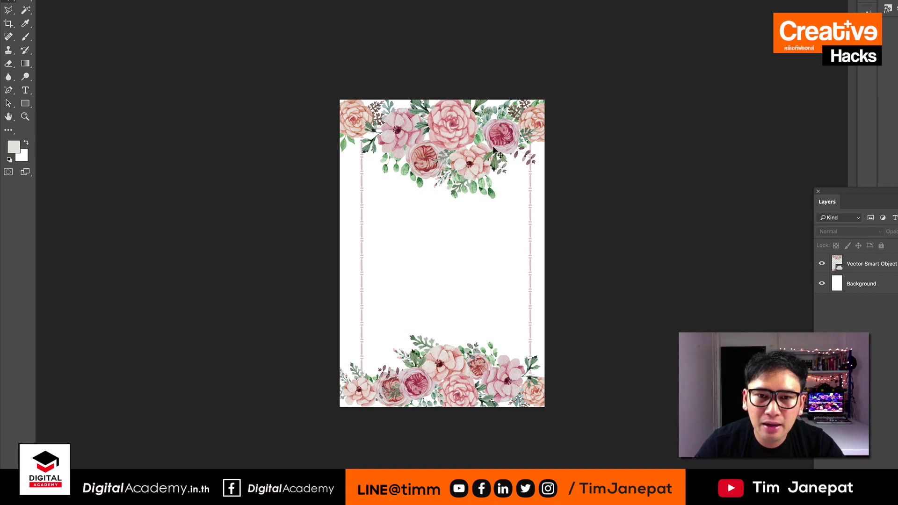
- Draw a full-canvas pale pink rectangle beneath the floral artwork
left_click(26, 105)
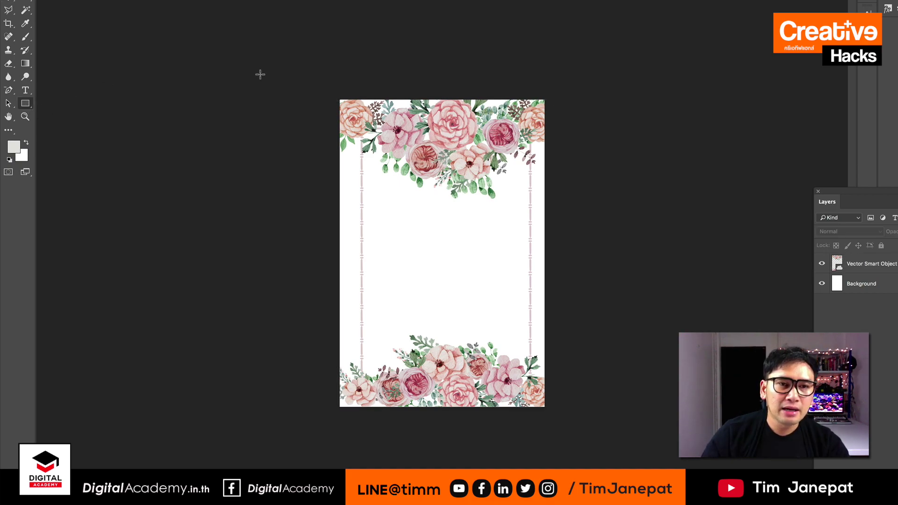
left_click_drag(301, 71, 561, 432)
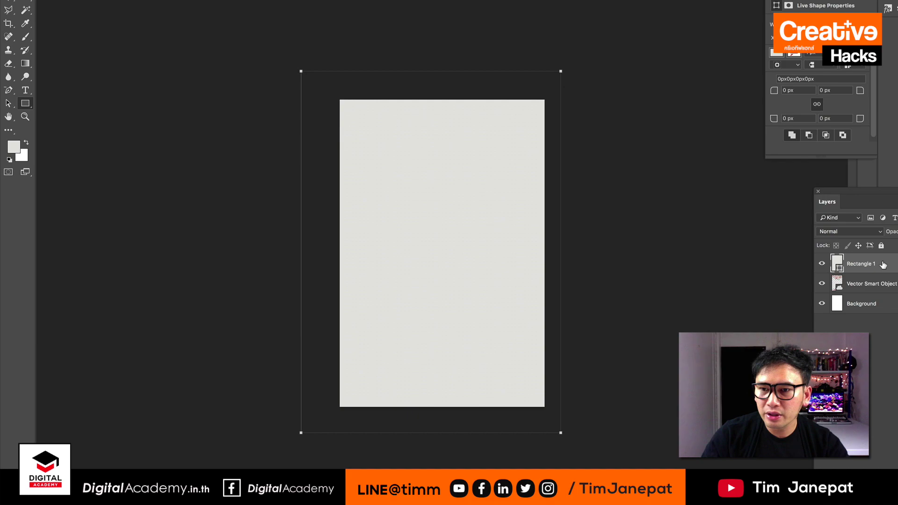
left_click_drag(883, 265, 865, 292)
double_click(837, 284)
left_click(274, 317)
left_click(153, 302)
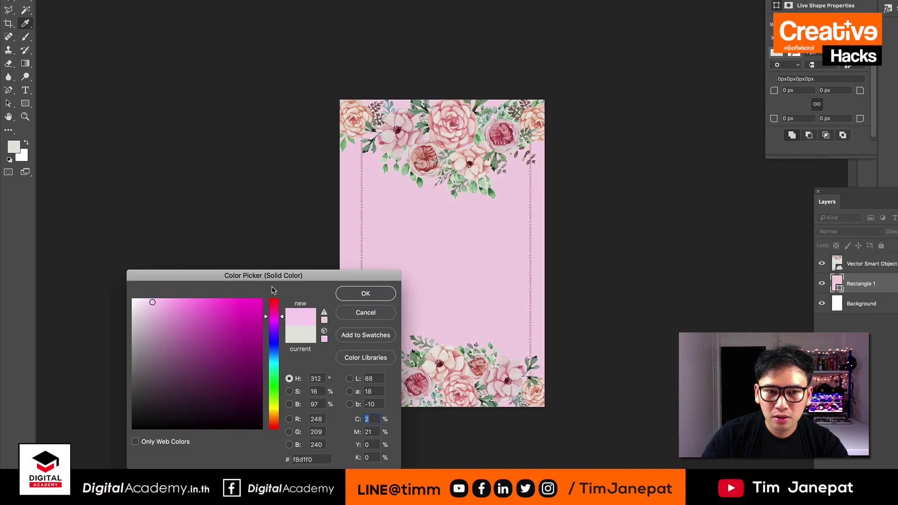
left_click(359, 294)
- Boost the flowers' saturation by +38 with Hue/Saturation
key("v")
key("alt+bracketright")
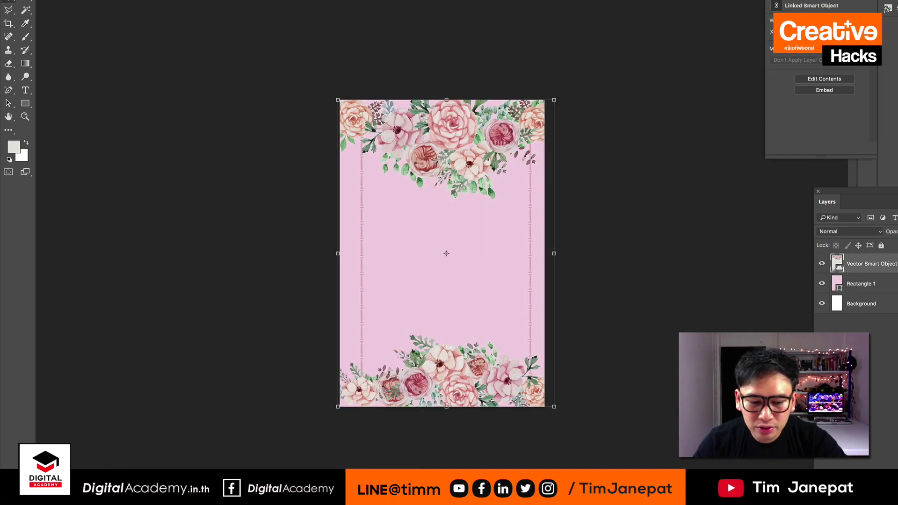
key("ctrl+u")
left_click_drag(525, 136, 705, 135)
left_click_drag(682, 226, 707, 230)
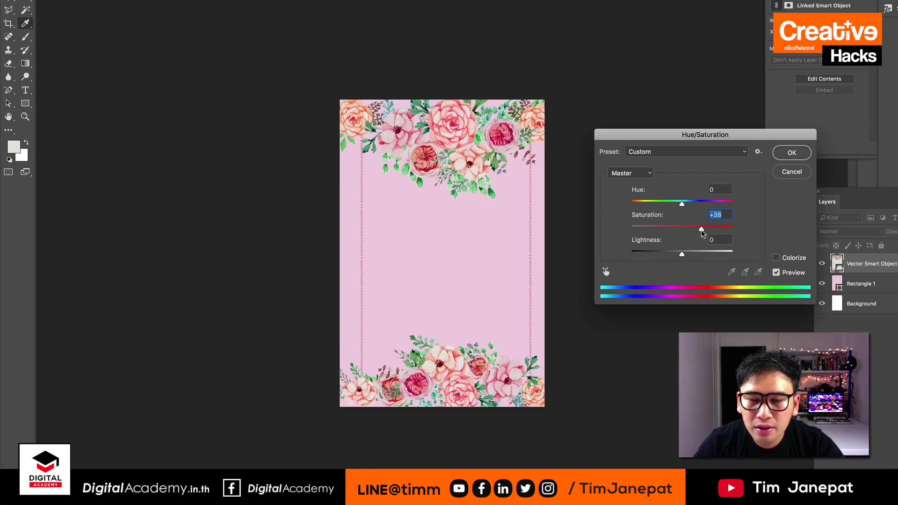
left_click(792, 155)
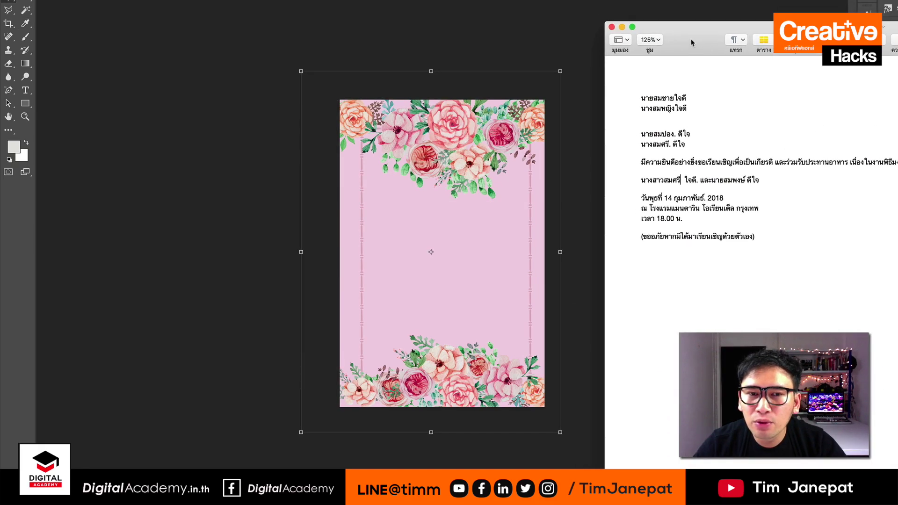
- Paste the first parents' names as black 11 pt text with tightened leading
key("t")
left_click_drag(371, 187, 528, 300)
type("นายสมชายใจดี")
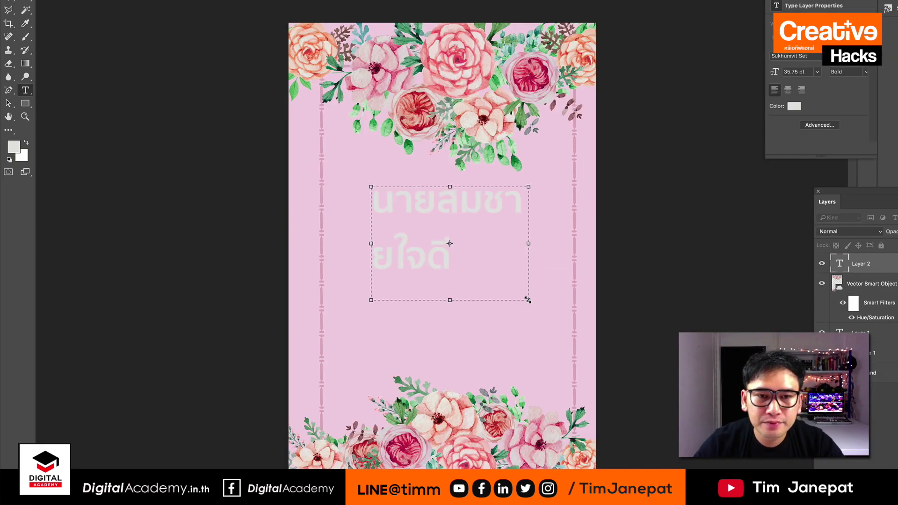
key("ctrl+a")
left_click(794, 106)
left_click(369, 293)
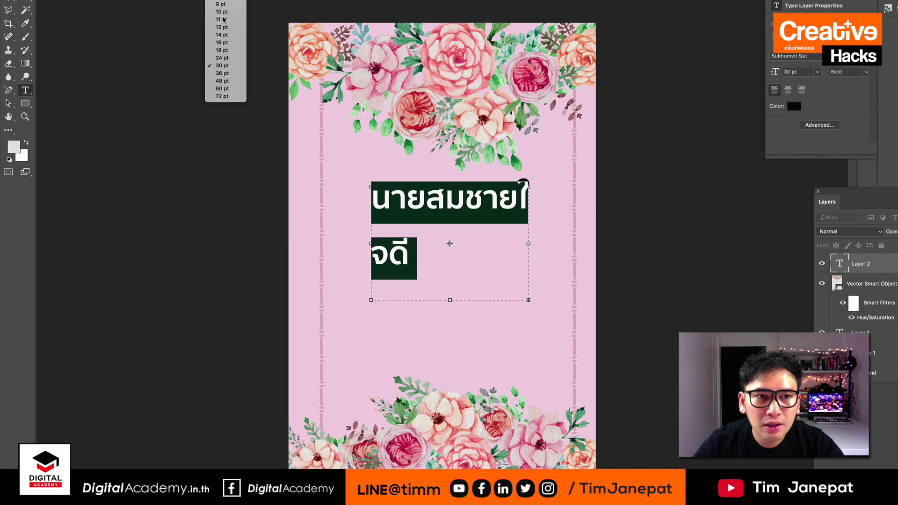
left_click(223, 20)
key("ctrl+alt+shift+a")
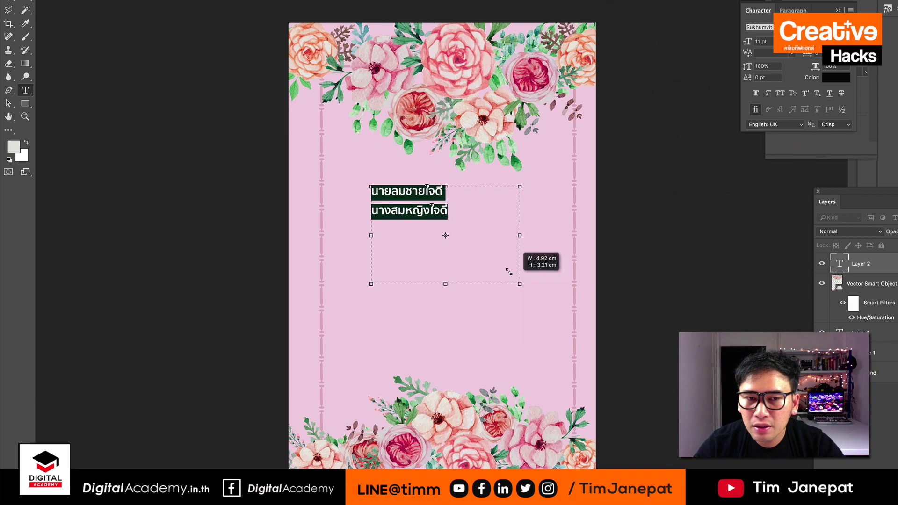
key("ctrl+Return")
- Duplicate the name block to the right and paste in the second parents' names
mouse_move(389, 192)
left_mouse_down()
mouse_move(503, 192)
mouse_move(496, 191)
left_mouse_up()
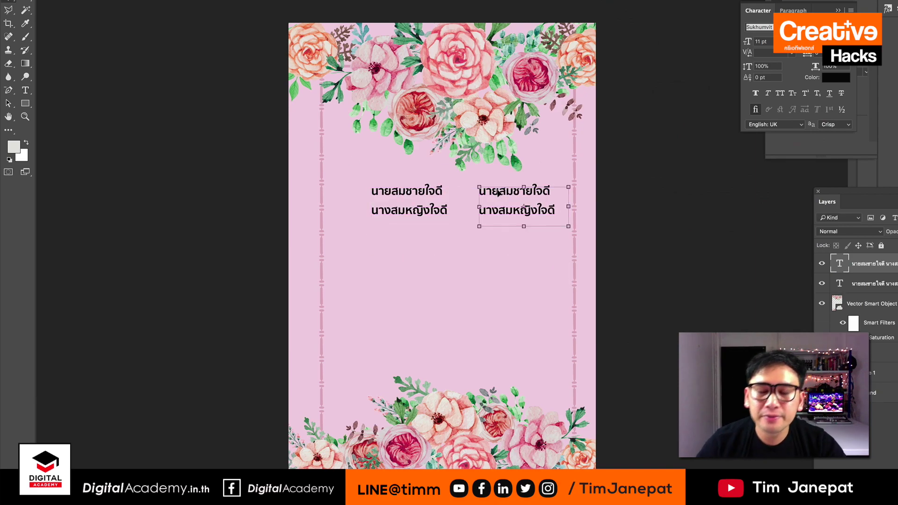
key("super+Tab")
left_click(646, 133)
left_click_drag(644, 136, 687, 149)
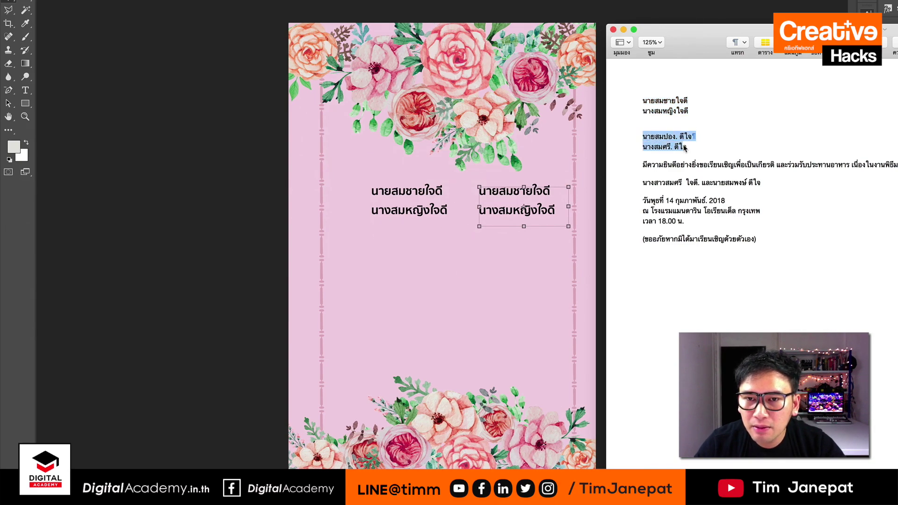
key("super+c")
key("super+Tab")
key("super+v")
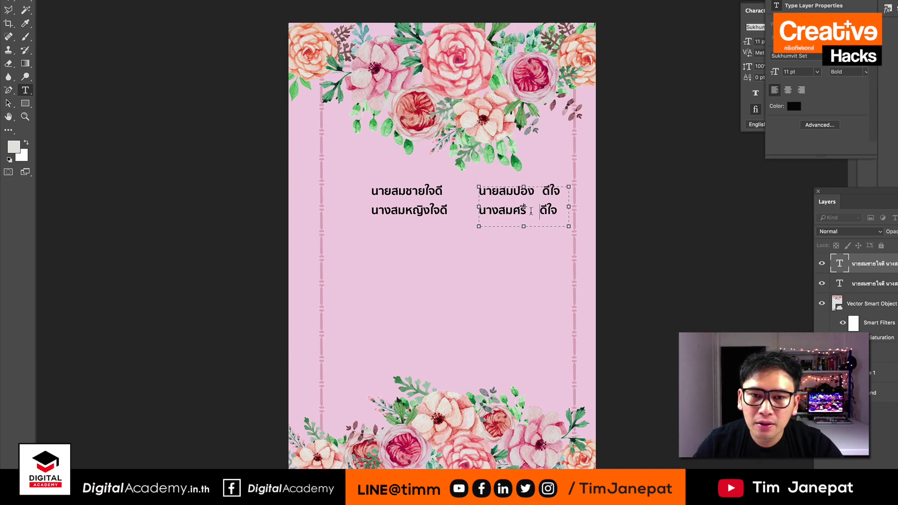
- Shift both name blocks left and copy the left block lower on the card
left_click(427, 192)
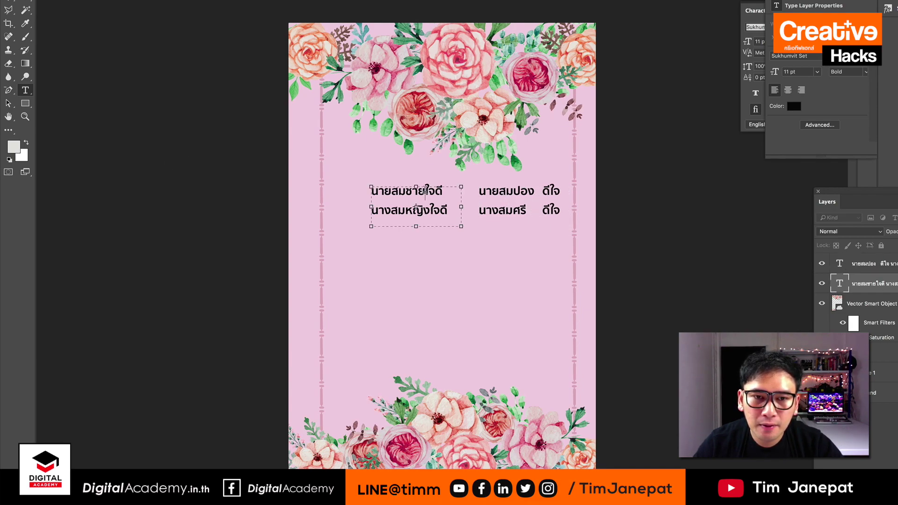
key("super+Return")
left_click_drag(392, 209, 365, 209)
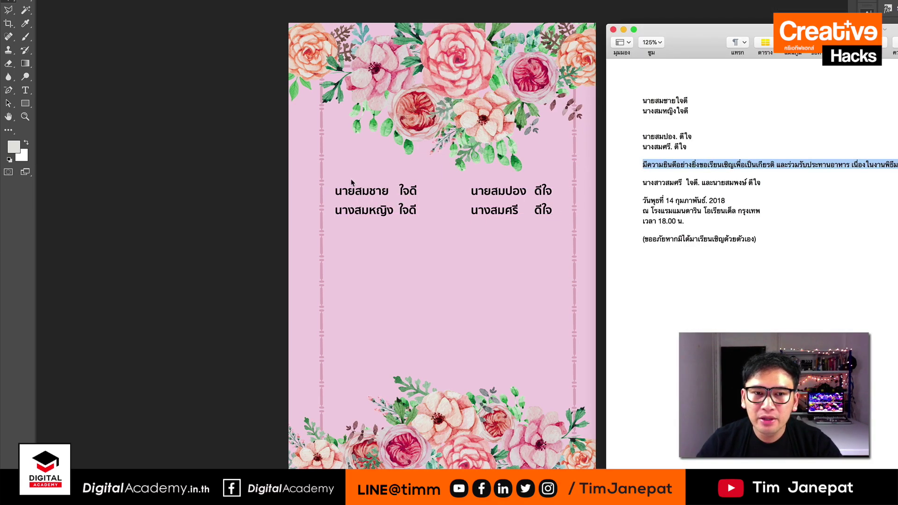
left_click(360, 213)
left_click_drag(358, 213, 358, 260)
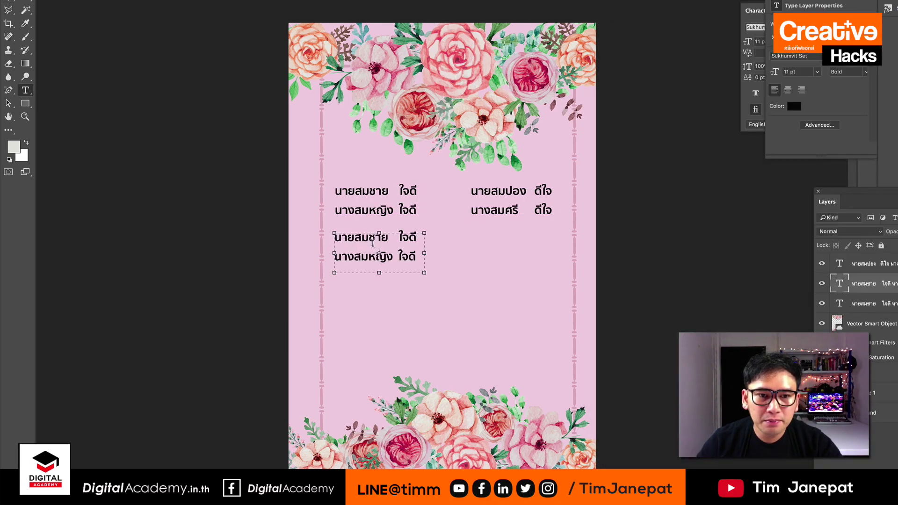
- Replace the copied block with the invitation paragraph: Regular, 9 pt, centred, wrapped to three lines
left_click(374, 248)
key("ctrl+a")
key("ctrl+v")
left_click_drag(419, 278, 579, 305)
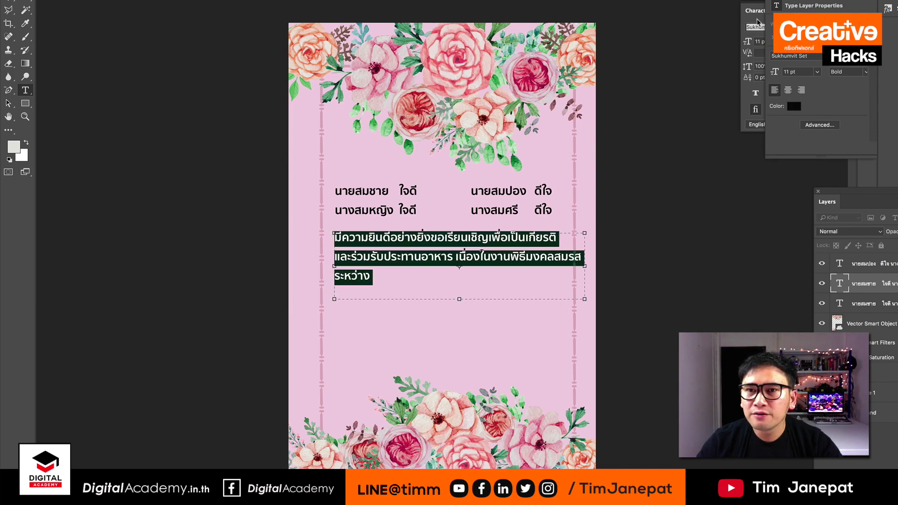
left_click(767, 41)
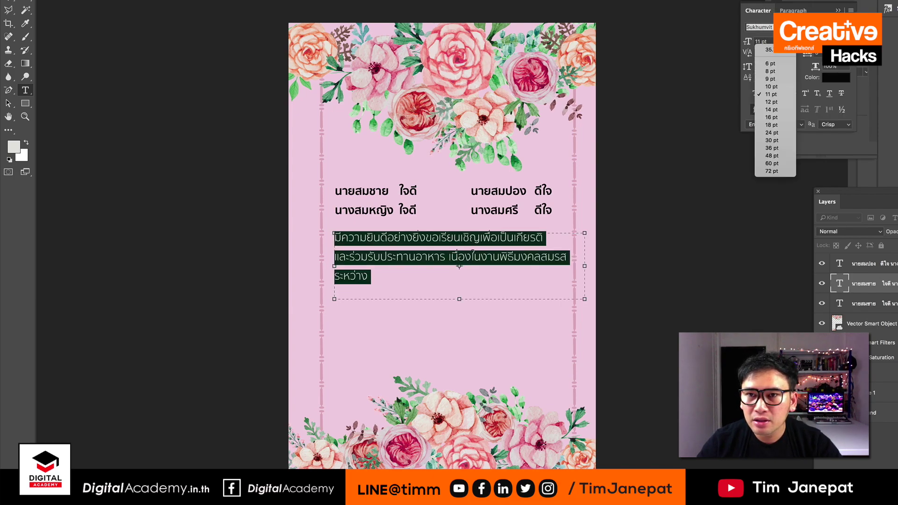
left_click(776, 80)
key("ctrl+shift+c")
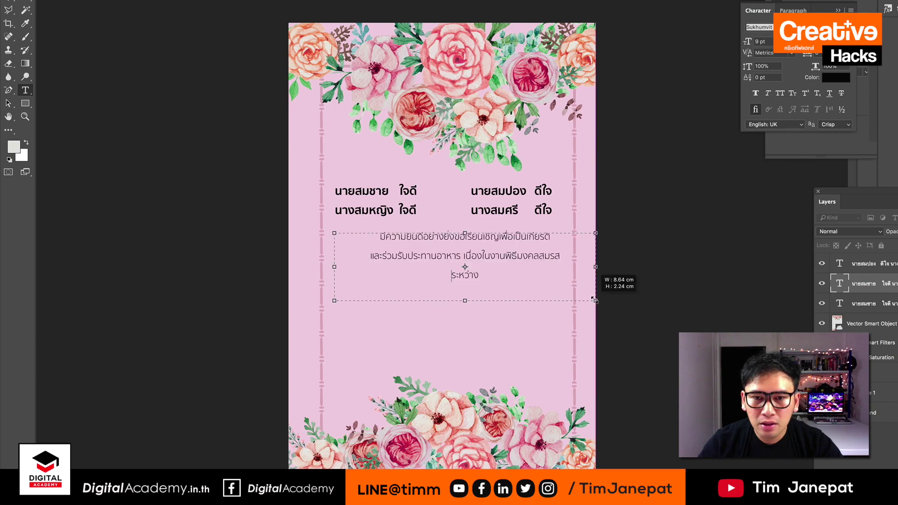
left_click_drag(585, 266, 596, 266)
mouse_move(334, 299)
left_mouse_down()
mouse_move(289, 299)
mouse_move(320, 299)
left_mouse_up()
left_click_drag(595, 299, 573, 297)
key("ctrl+a")
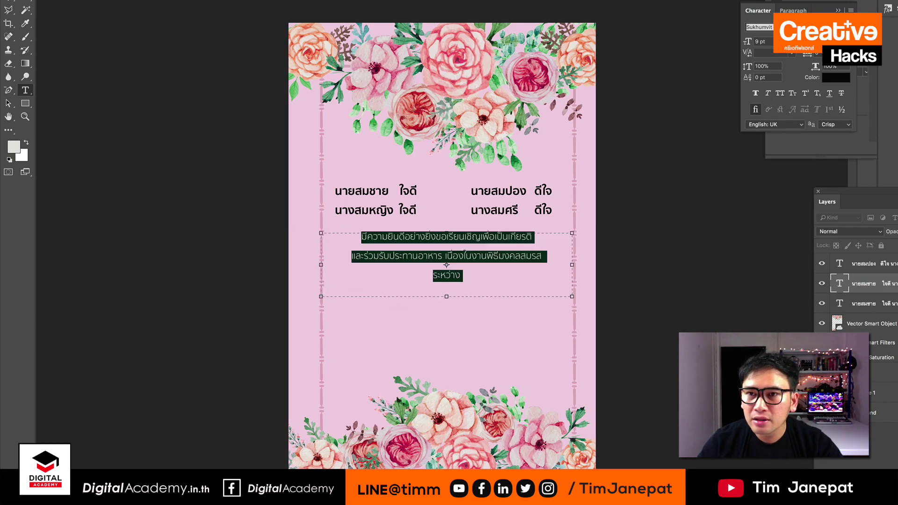
key("ctrl+Return")
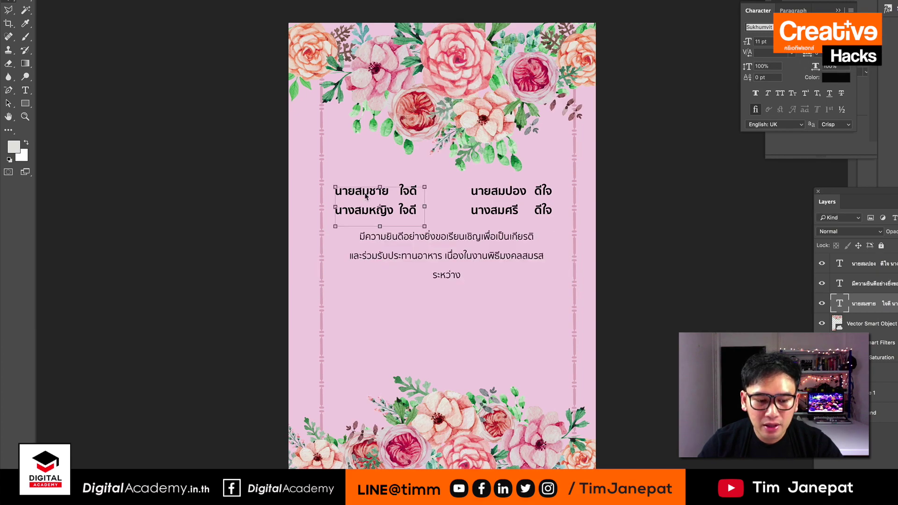
- Make the parents' names Regular weight and nudge them slightly right
left_click(374, 201)
left_click(828, 47)
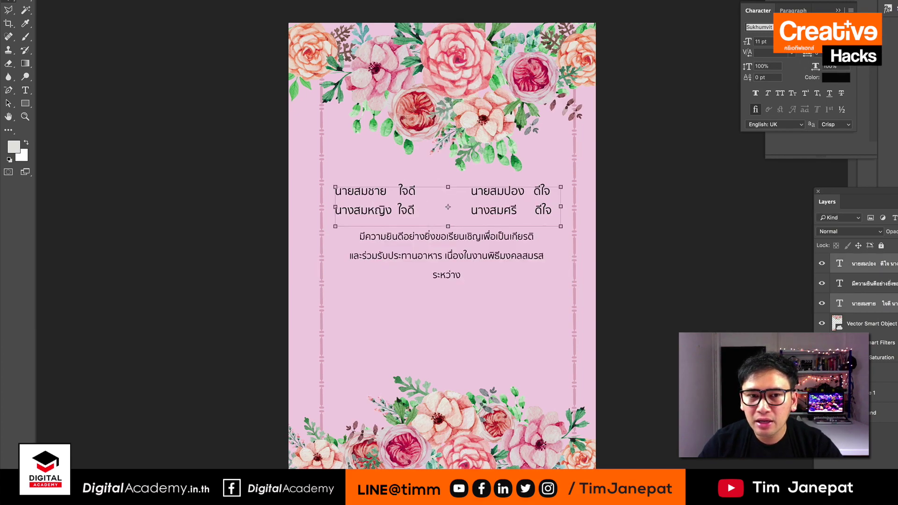
left_click_drag(448, 207, 453, 207)
left_click(425, 253)
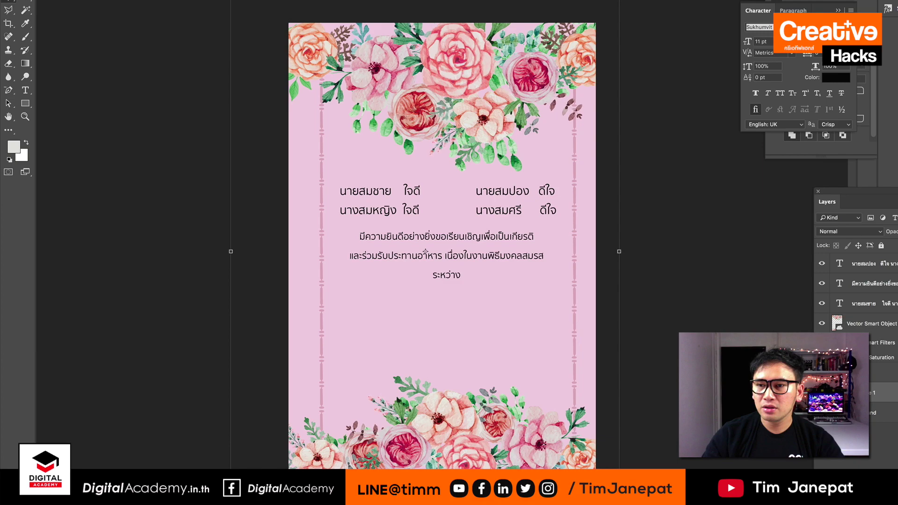
key("super+Tab")
- Paste the date and venue lines onto the card at 8 pt
left_click_drag(644, 182, 758, 186)
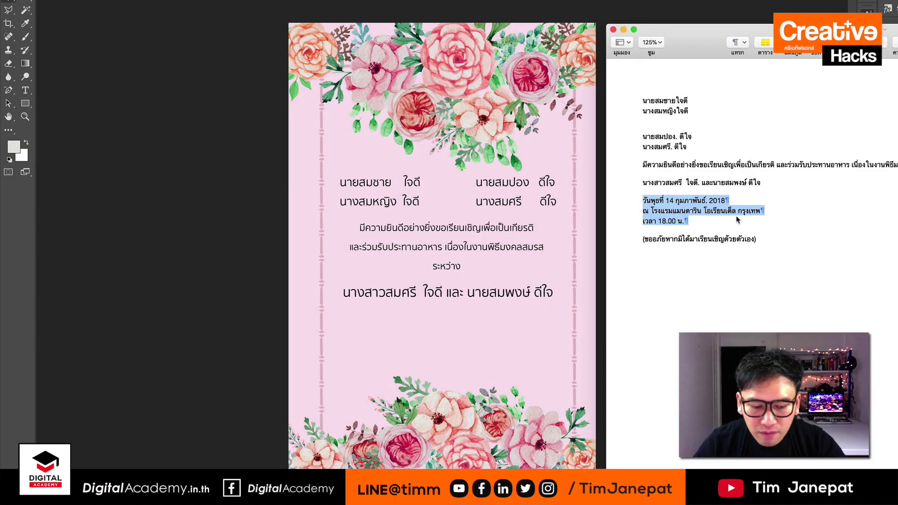
key("super+Tab")
key("super+v")
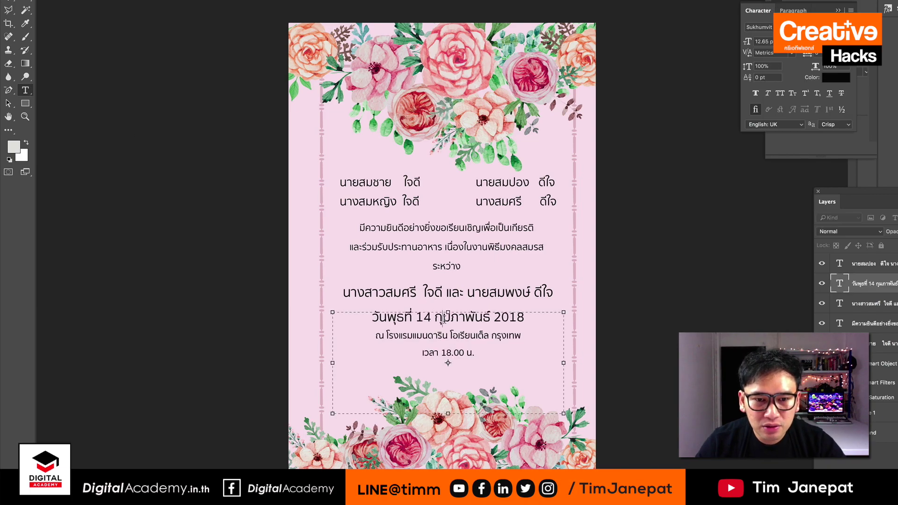
key("super+a")
left_click(792, 41)
left_click(768, 63)
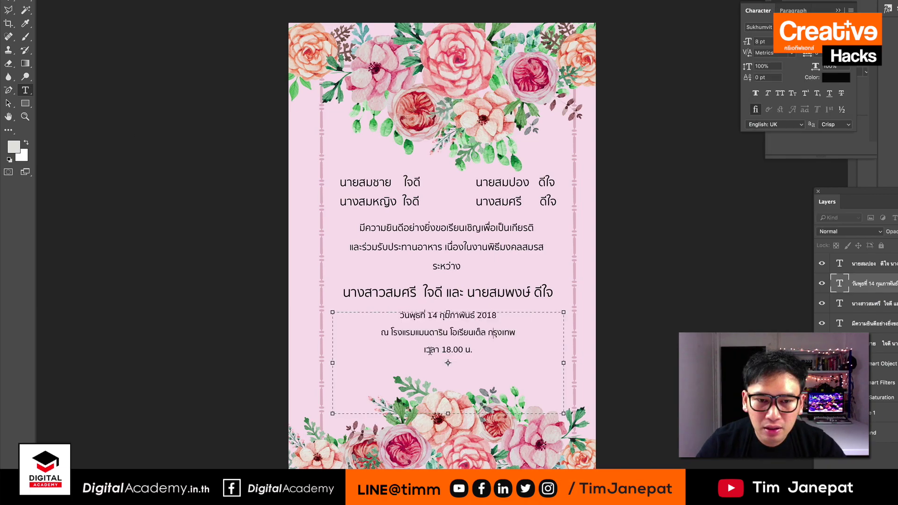
- Duplicate the block lower and replace it with the centred closing apology line
left_click_drag(423, 349, 440, 384)
key("super+a")
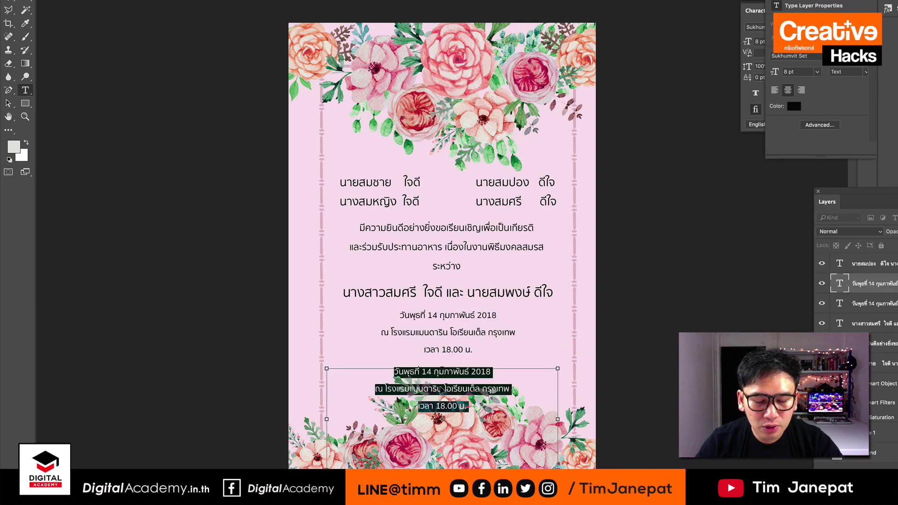
key("super+v")
key("super+a")
left_click_drag(557, 394, 595, 394)
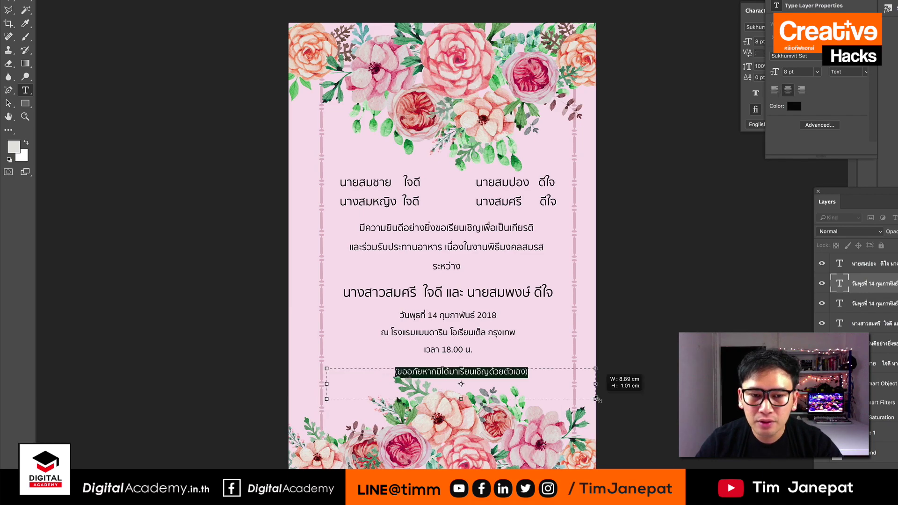
left_click_drag(327, 419, 301, 402)
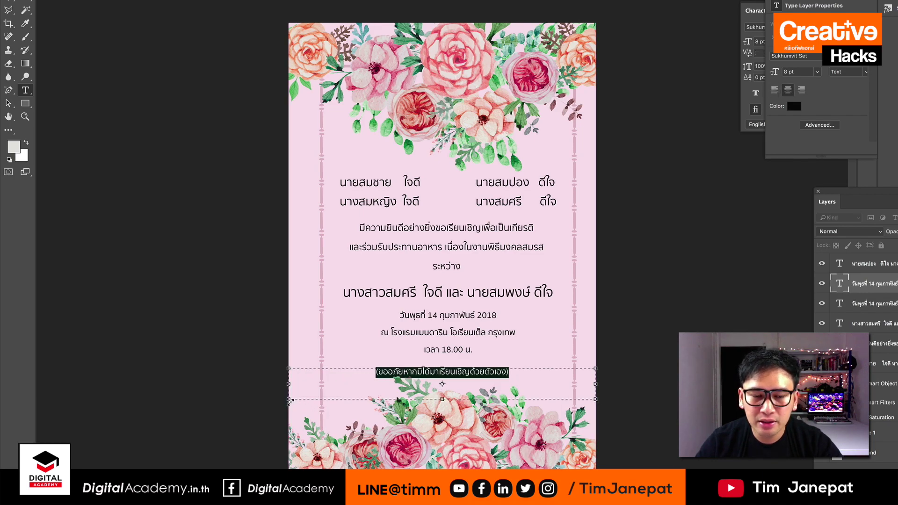
left_click(640, 306)
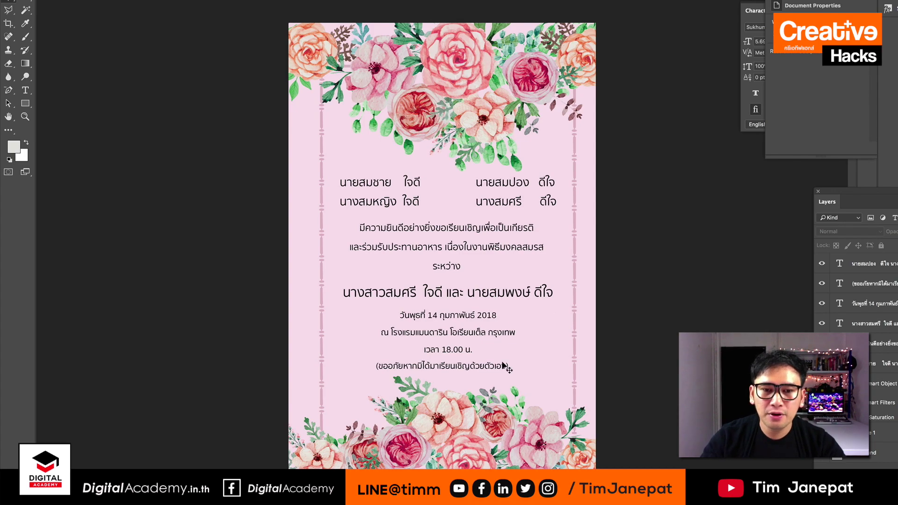
- Paste the paper texture onto the landscape card as a Smart Object, stretched edge to edge
left_click_drag(496, 269, 496, 265)
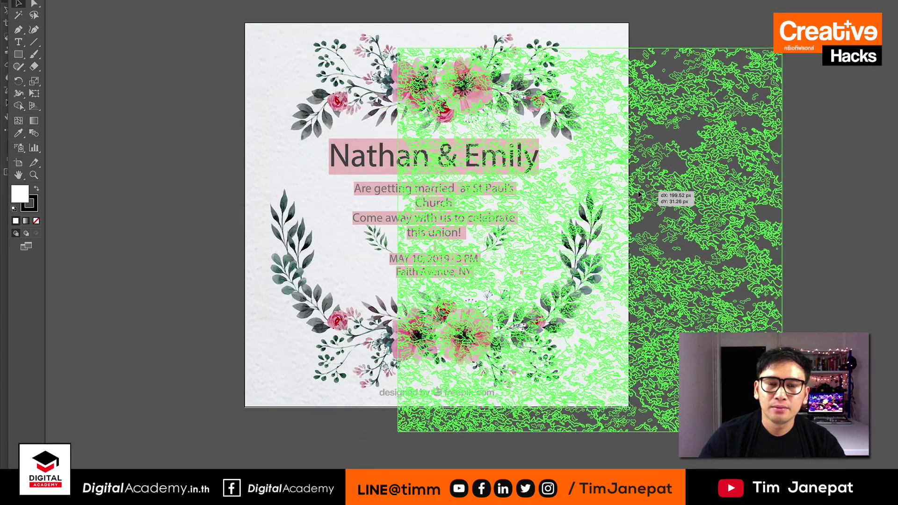
left_click_drag(638, 195, 638, 195)
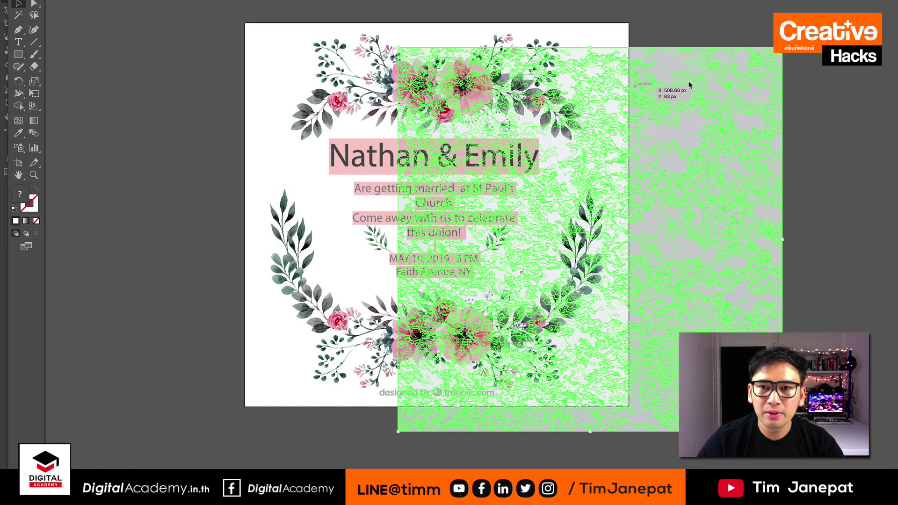
left_click_drag(690, 85, 691, 134)
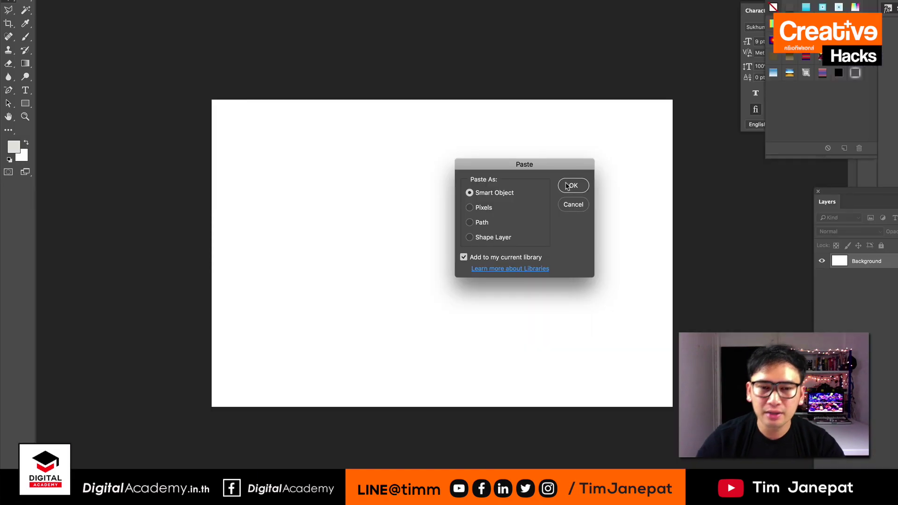
left_click(571, 186)
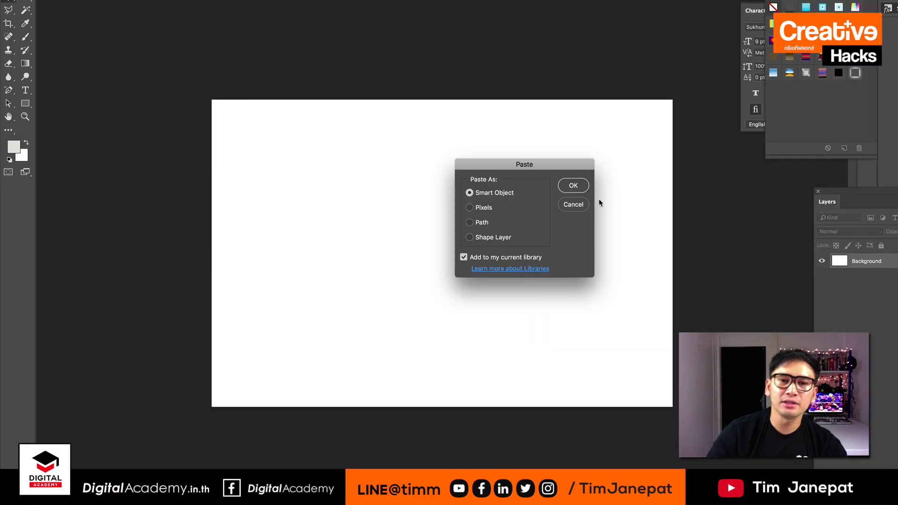
left_click_drag(595, 253, 672, 255)
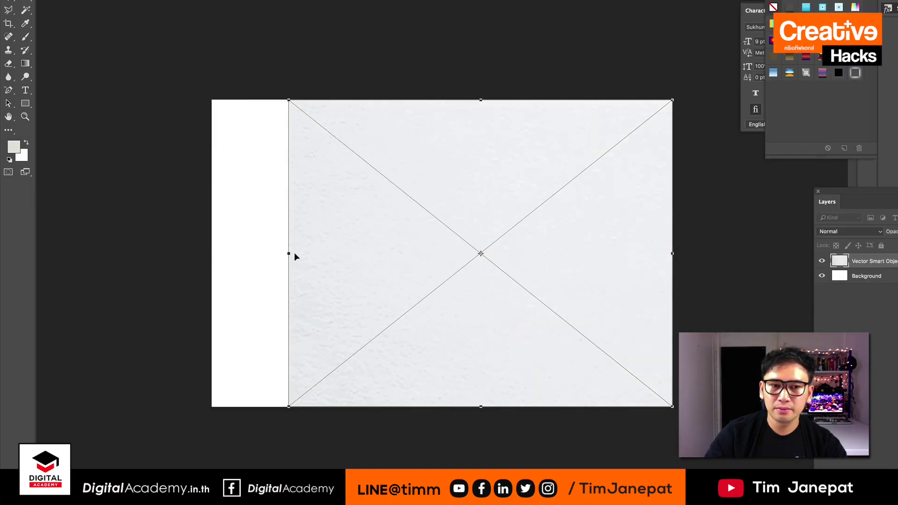
left_click_drag(294, 256, 215, 254)
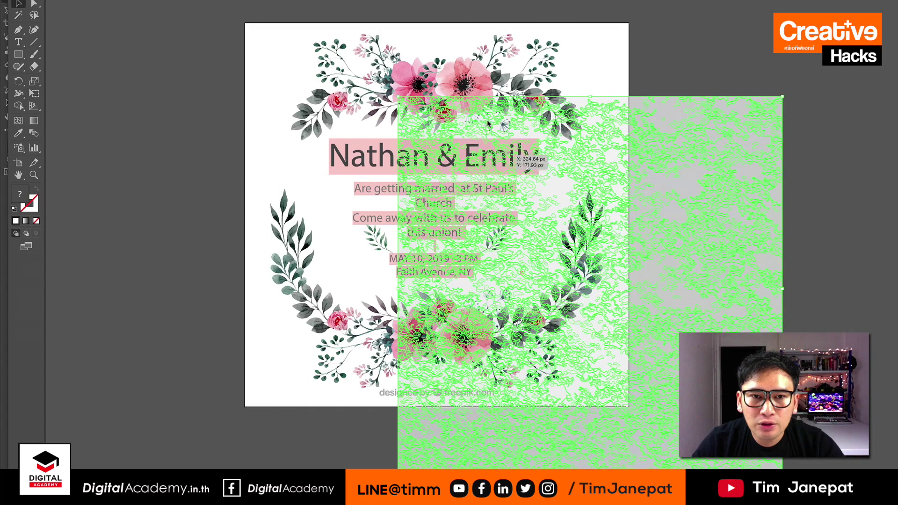
- In Illustrator, move the texture trace aside, delete the sample text, and isolate the bottom floral
left_click_drag(488, 123, 787, 113)
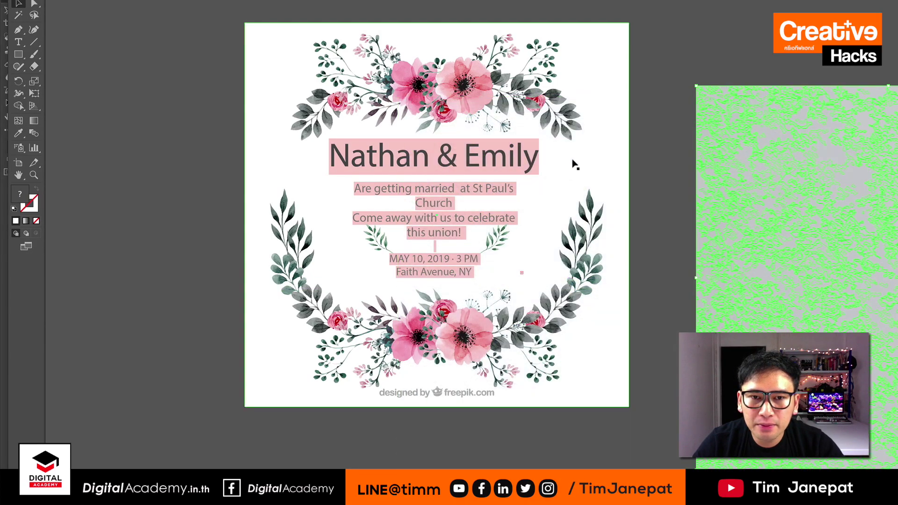
left_click_drag(575, 163, 526, 247)
key("Delete")
double_click(405, 343)
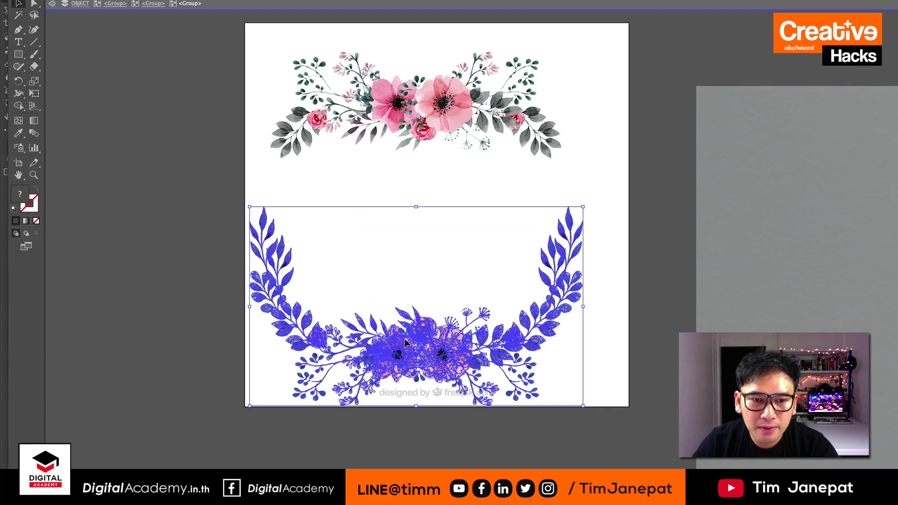
- Paste the bottom and top floral sprays as Smart Objects, moving the top one to top centre
key("ctrl+v")
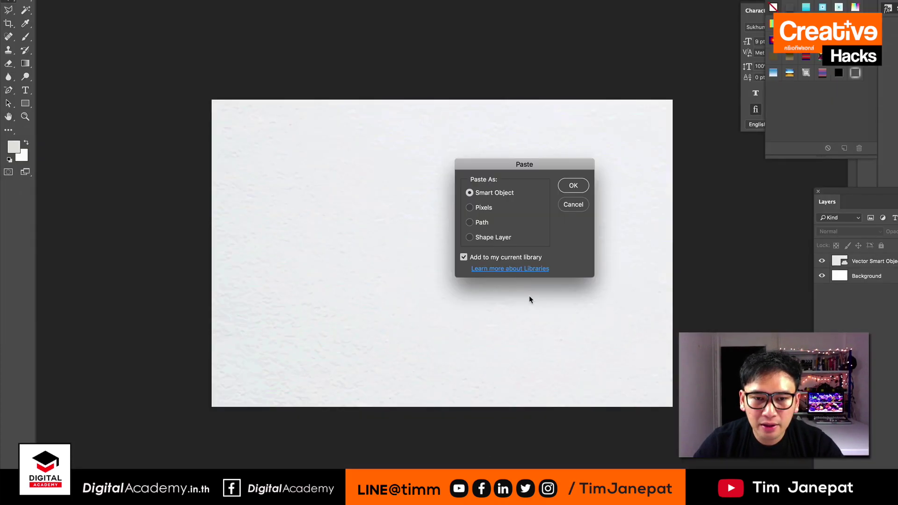
left_click(574, 186)
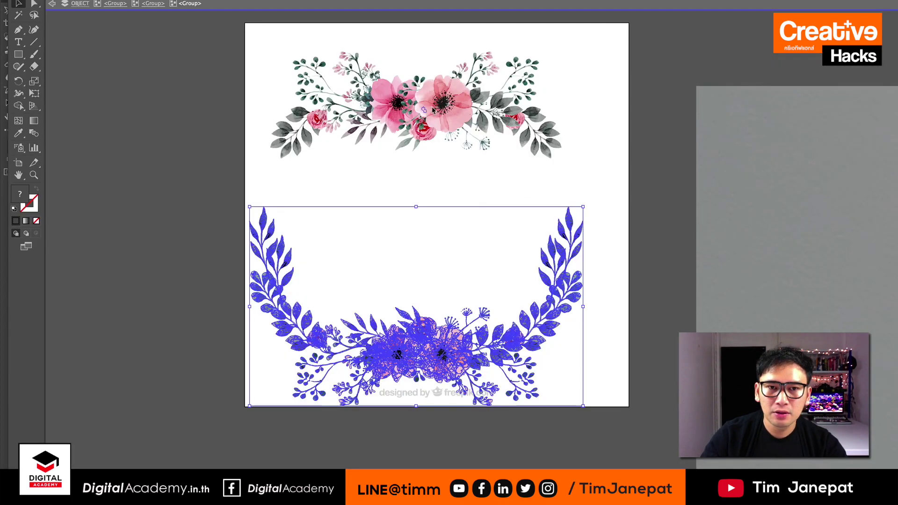
left_click(439, 103)
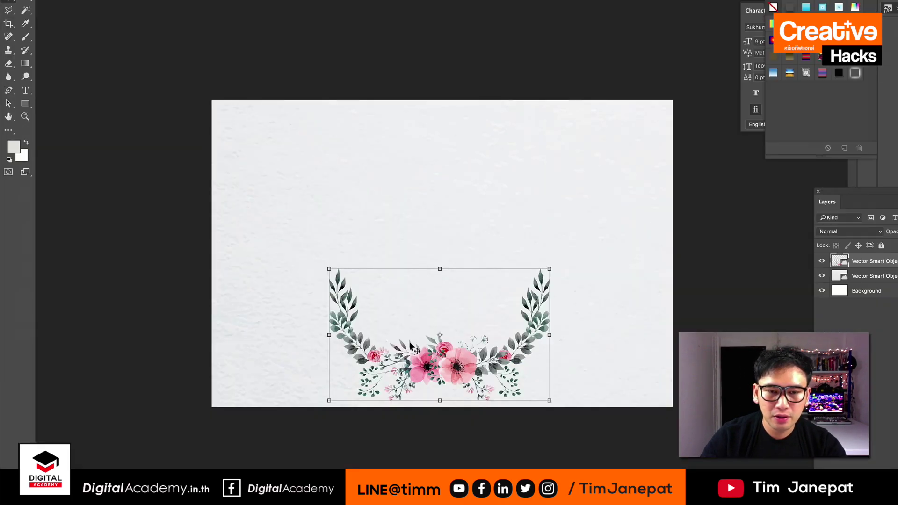
key("ctrl+v")
left_click(569, 185)
left_click_drag(486, 152, 475, 144)
left_click(500, 330)
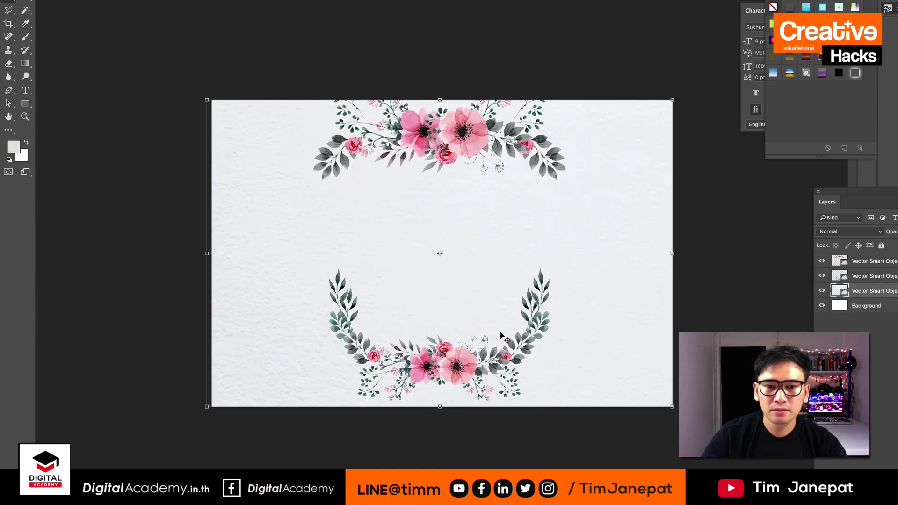
left_click(469, 353)
- Shrink and tilt the floral spray into the bottom-left corner
mouse_move(550, 333)
left_mouse_down()
mouse_move(382, 372)
mouse_move(374, 435)
left_mouse_up()
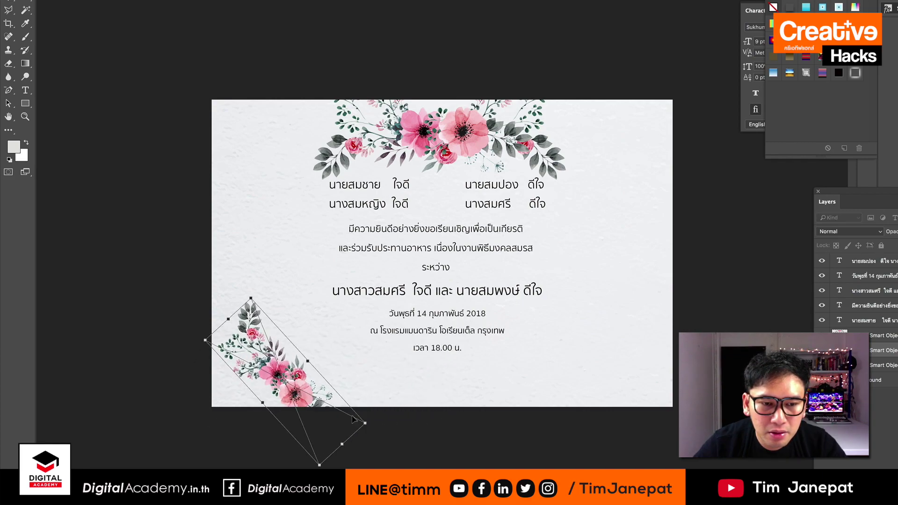
left_click_drag(302, 397, 277, 412)
key("Return")
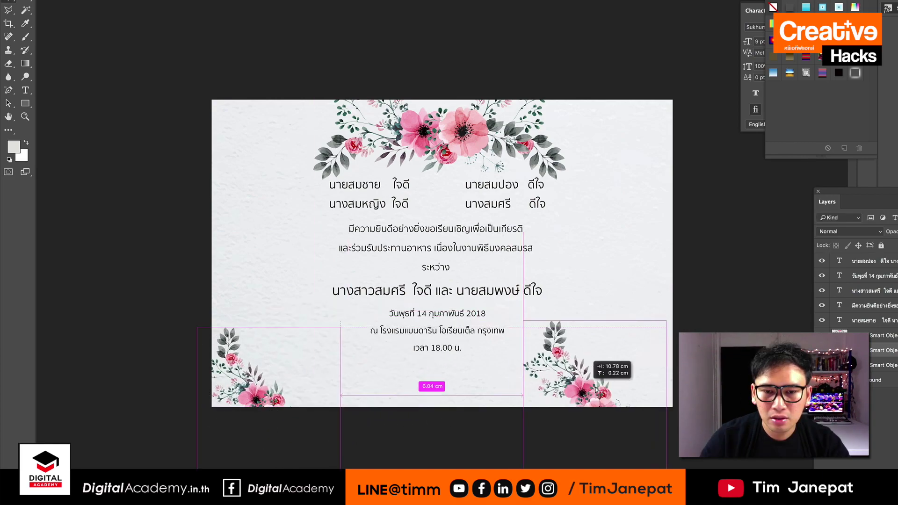
- Add a horizontally flipped copy in the bottom-right corner and a rotated copy along the bottom edge
mouse_move(253, 374)
left_mouse_down()
mouse_move(602, 393)
mouse_move(587, 424)
left_mouse_up()
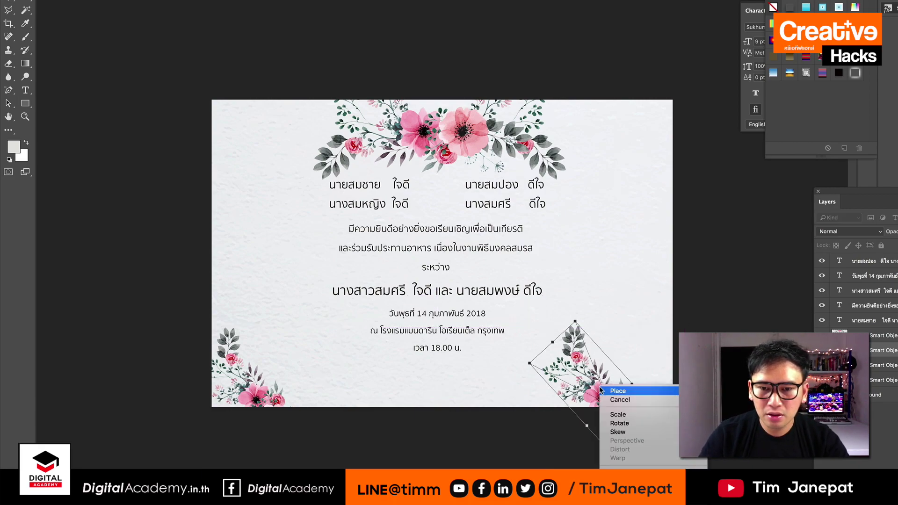
right_click(600, 384)
left_click(622, 502)
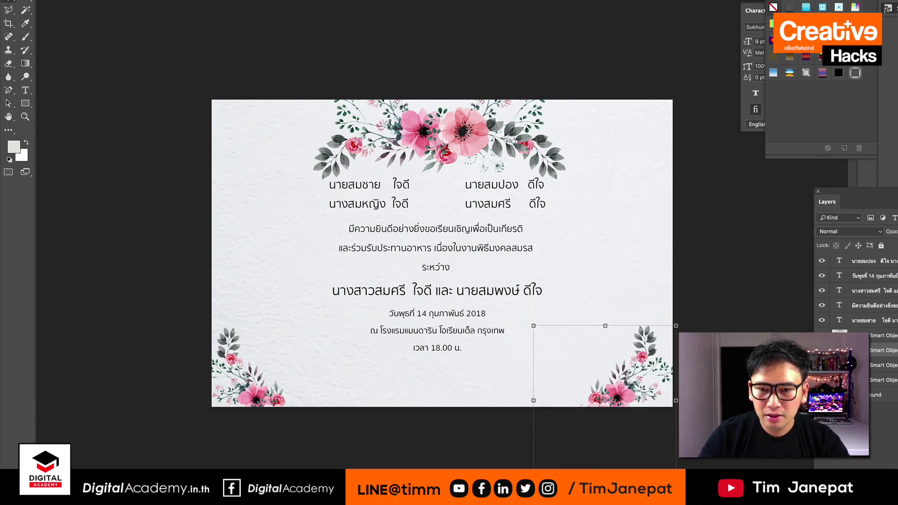
key("Return")
mouse_move(651, 390)
left_mouse_down()
mouse_move(629, 397)
mouse_move(485, 336)
left_mouse_up()
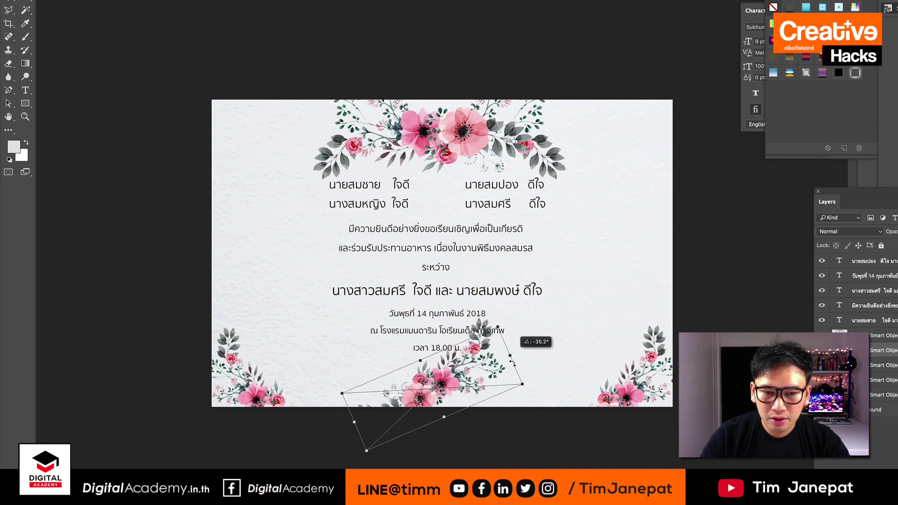
left_click_drag(507, 307, 521, 370)
mouse_move(463, 402)
left_mouse_down()
mouse_move(386, 401)
mouse_move(522, 405)
left_mouse_up()
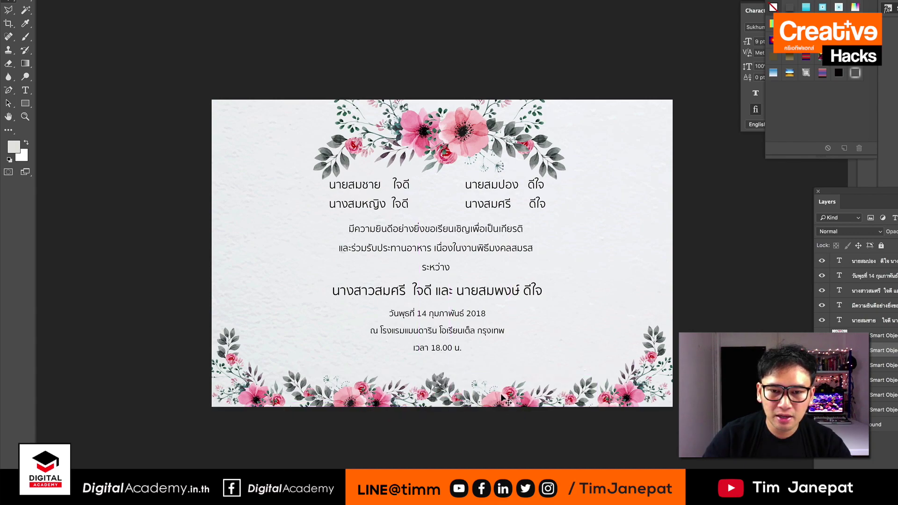
- Copy a bottom floral spray, rotate it 180°, and place it in the card's top row
left_click(463, 140)
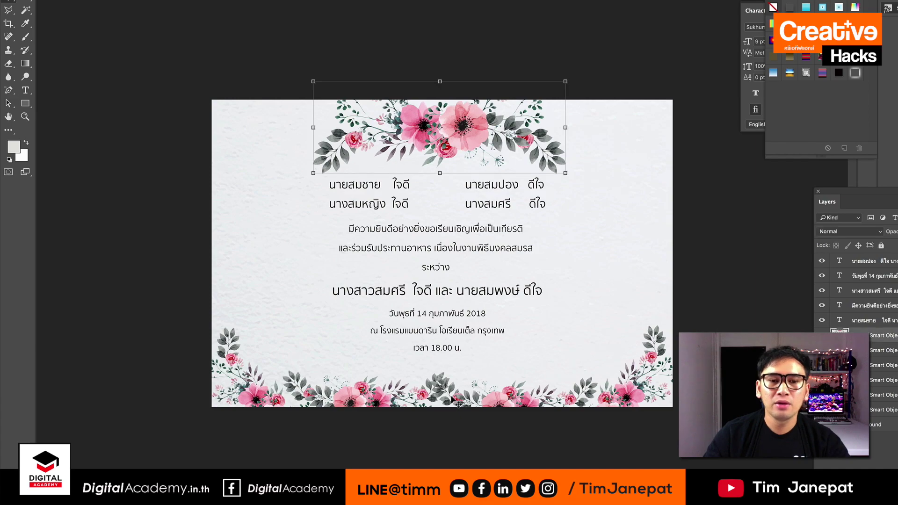
left_click(458, 419)
left_click(500, 395)
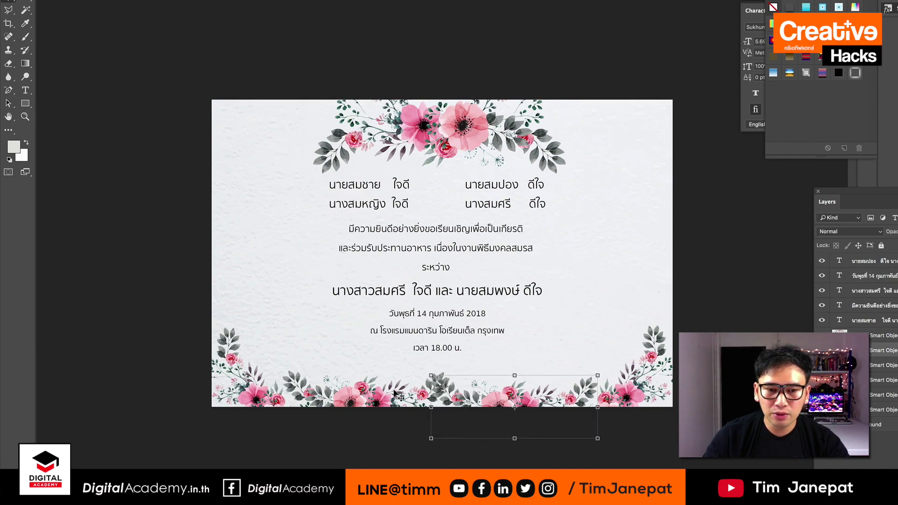
left_click_drag(373, 397, 465, 222)
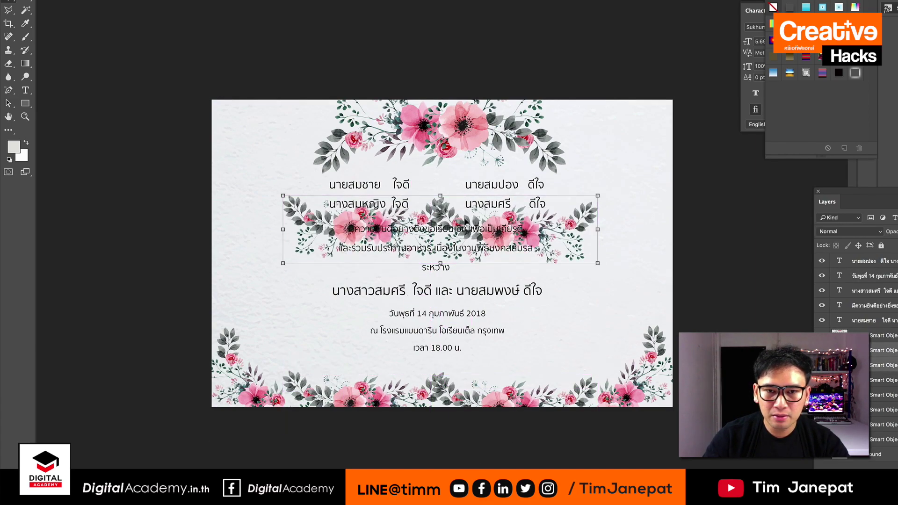
left_click_drag(609, 192, 305, 264)
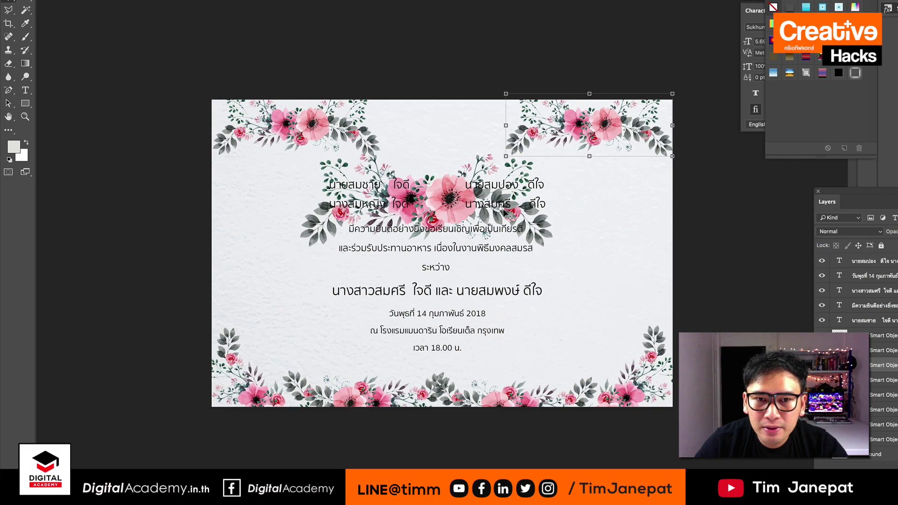
left_click_drag(505, 213, 496, 56)
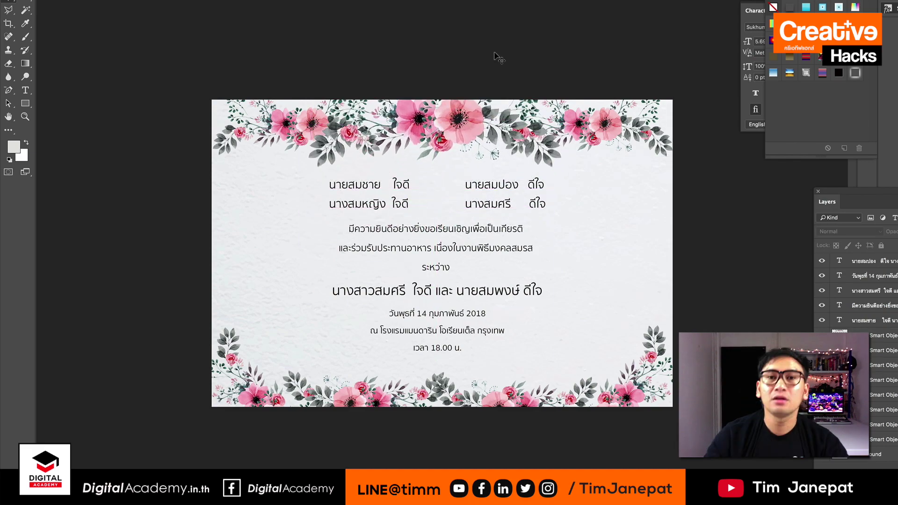